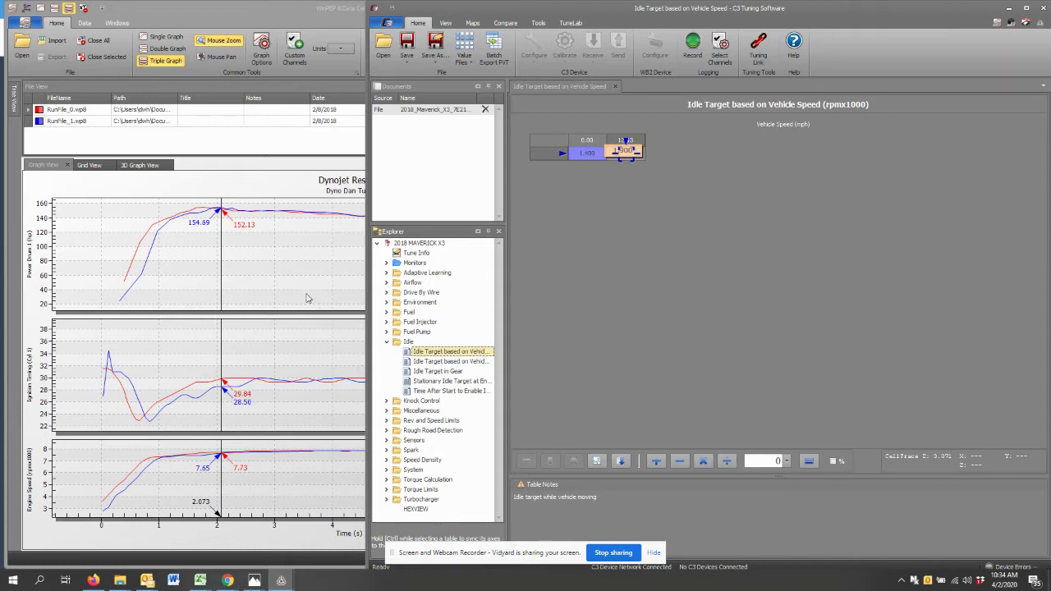
View WinPEP 8 Data Center, the Power Core application launcher and C3 Tuning Software in turn
click(293, 275)
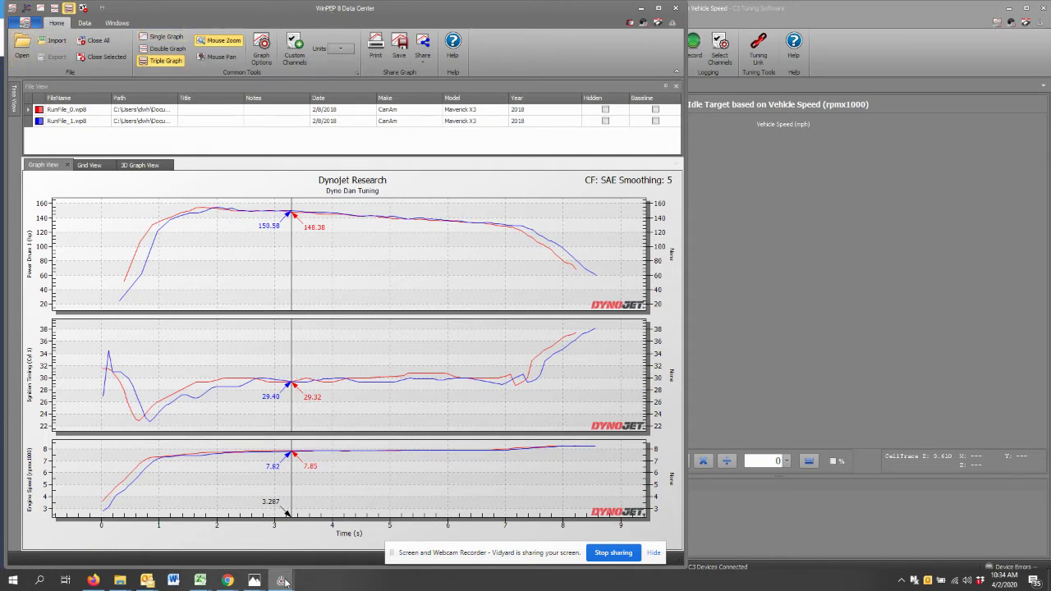
mouse_move(282, 580)
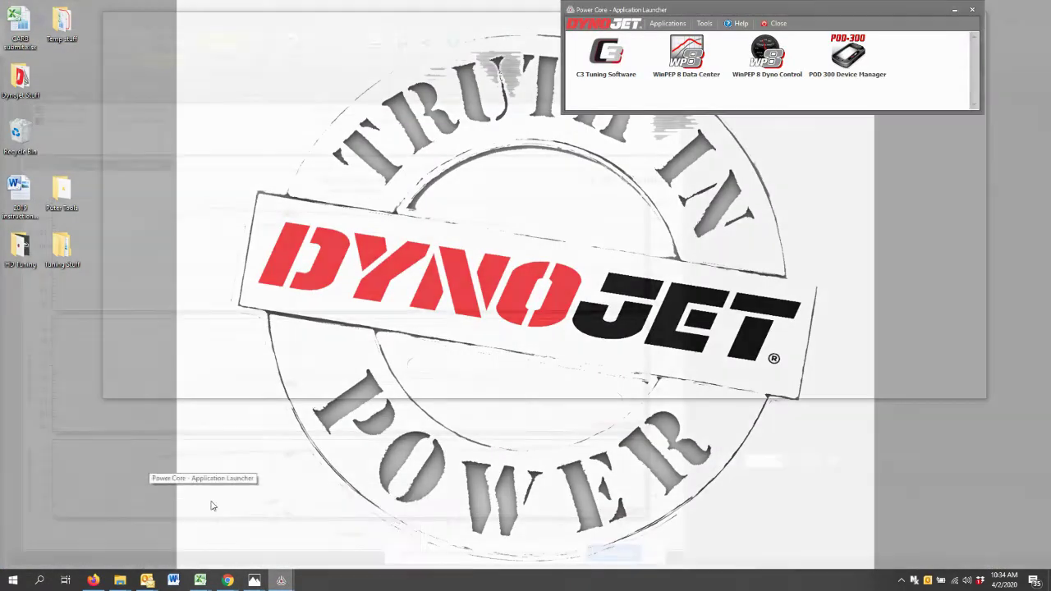
click(211, 506)
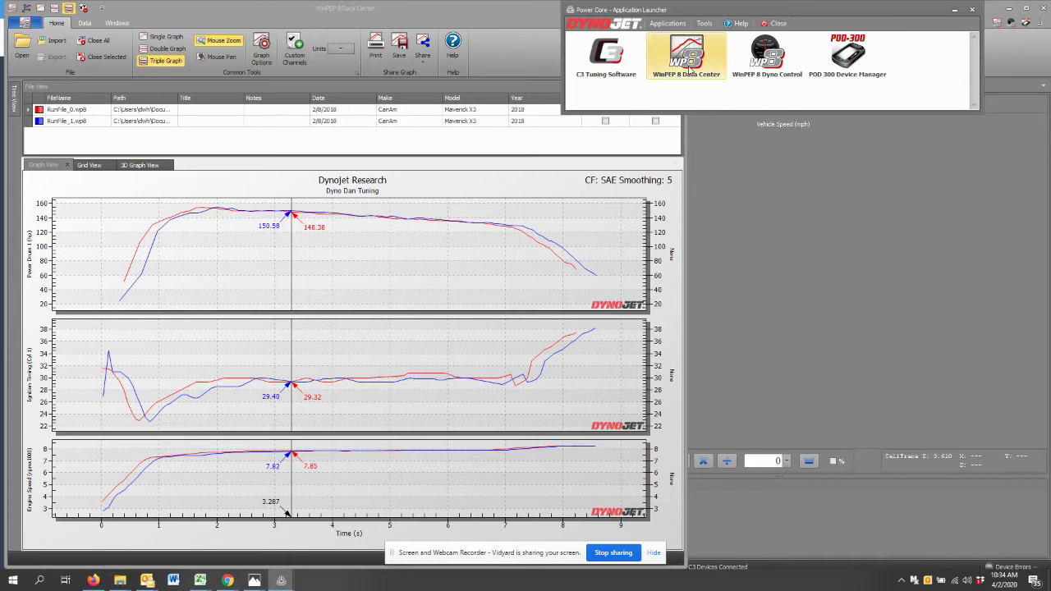
click(605, 57)
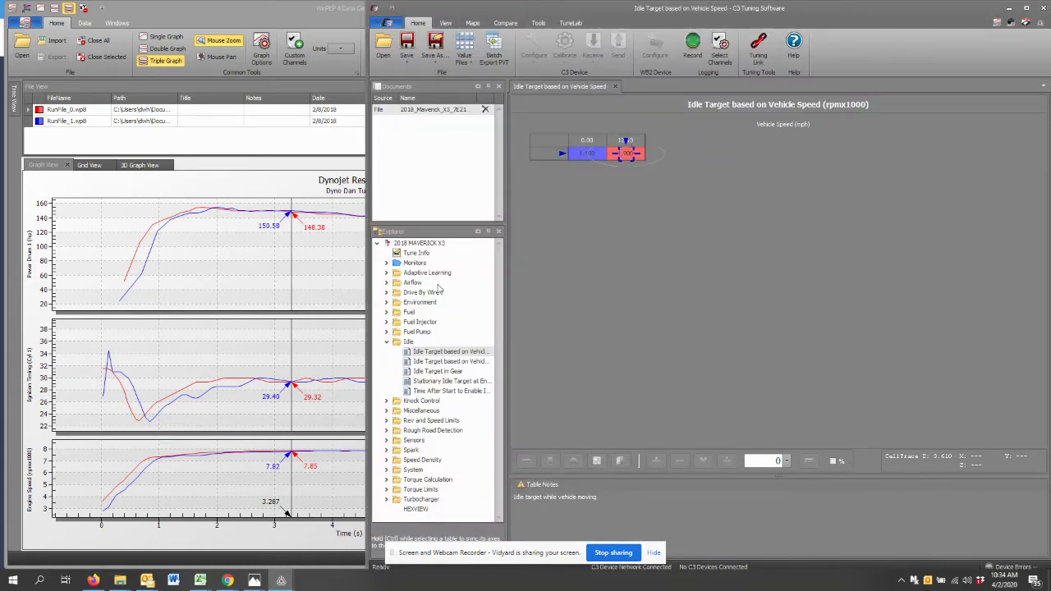
Load the RunFile_2.wp8 log from the X3 Logs folder under Demo Files_X3 into WinPEP 8 Data Center
click(288, 217)
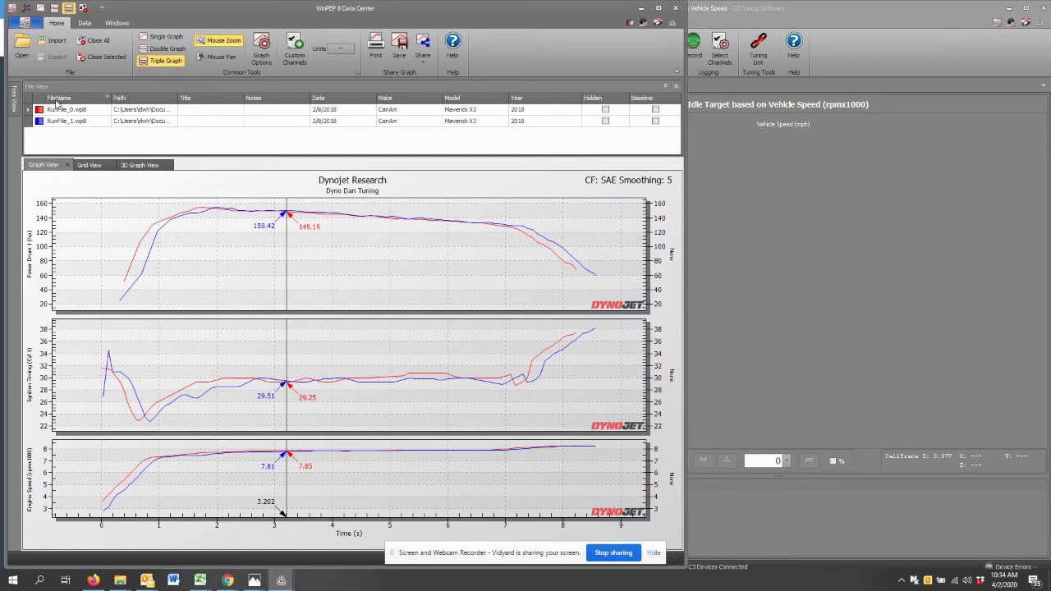
click(22, 43)
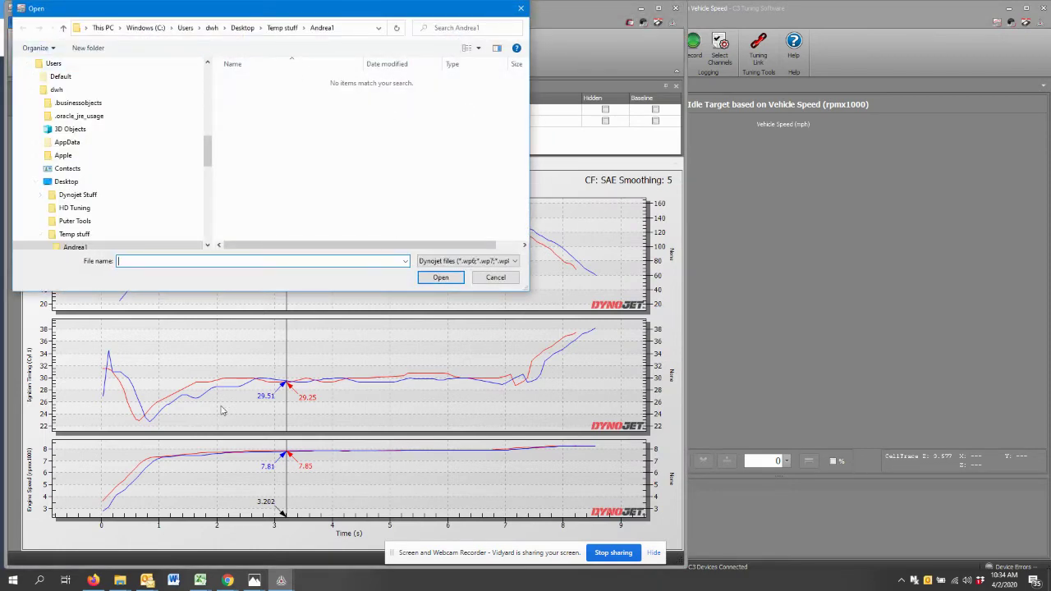
click(495, 276)
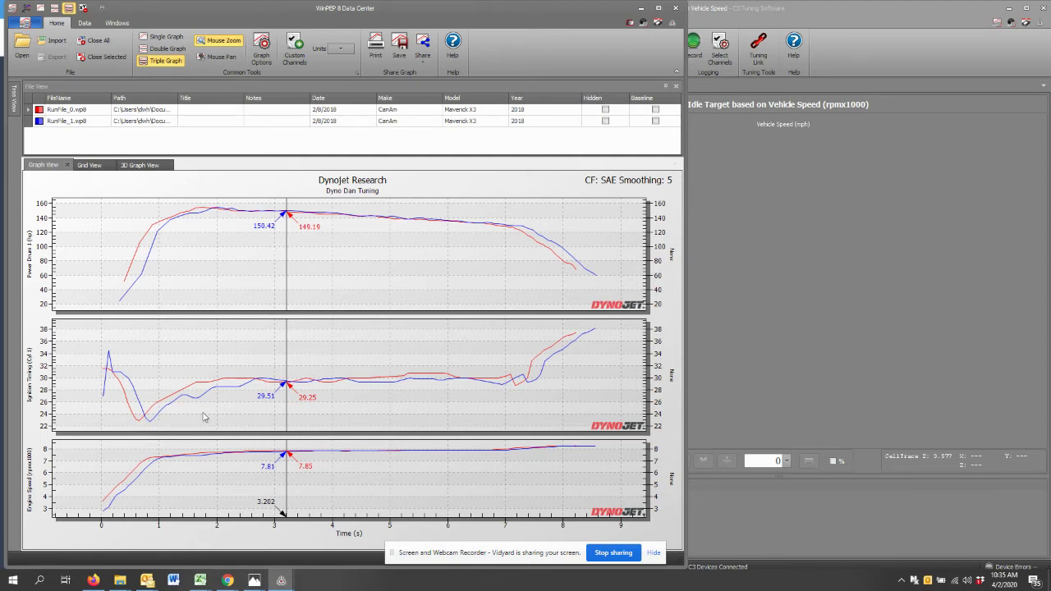
click(120, 581)
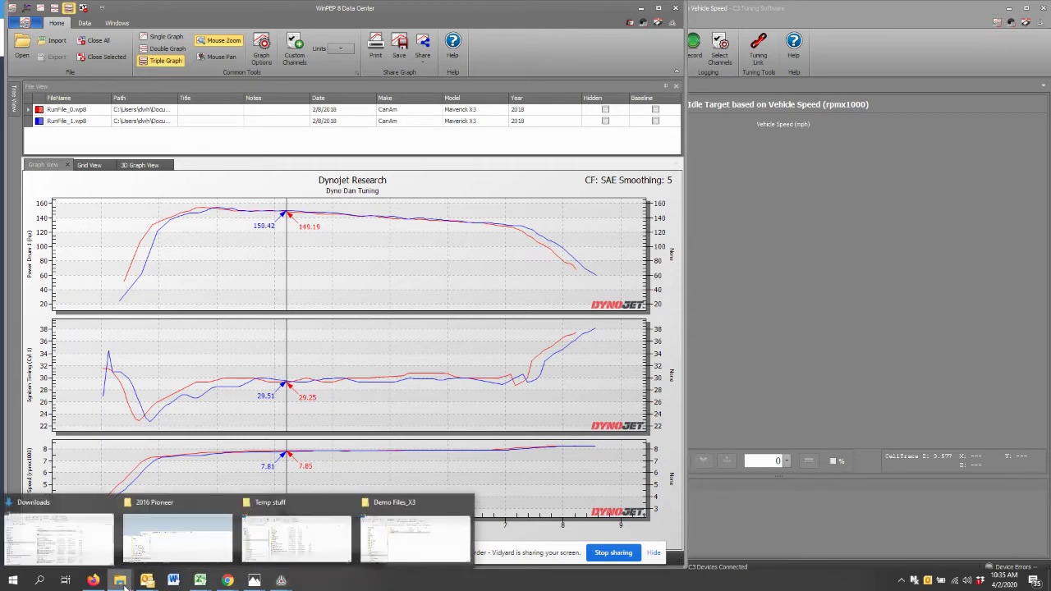
click(399, 538)
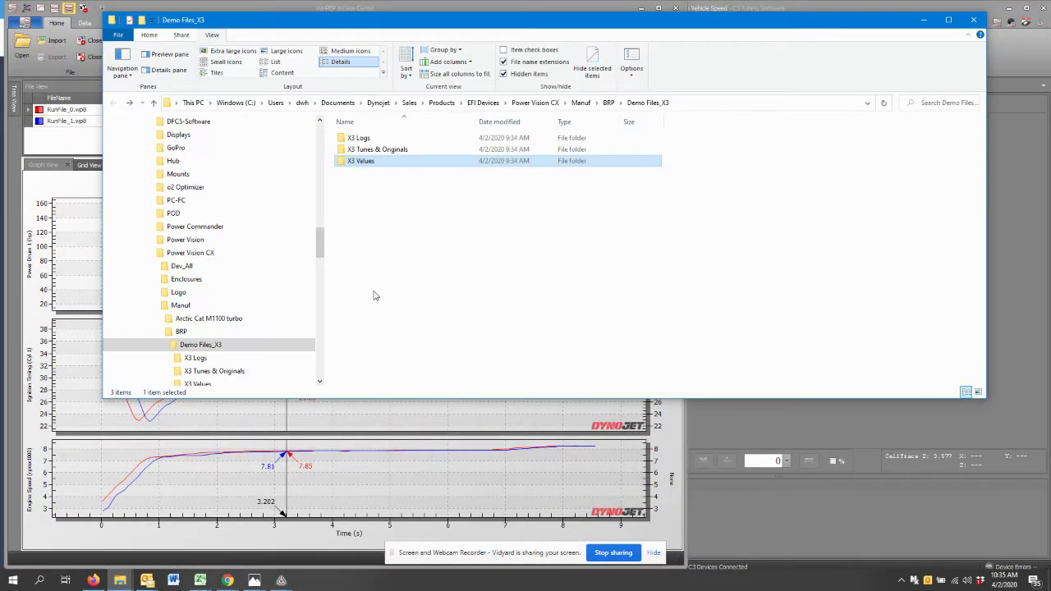
double_click(365, 138)
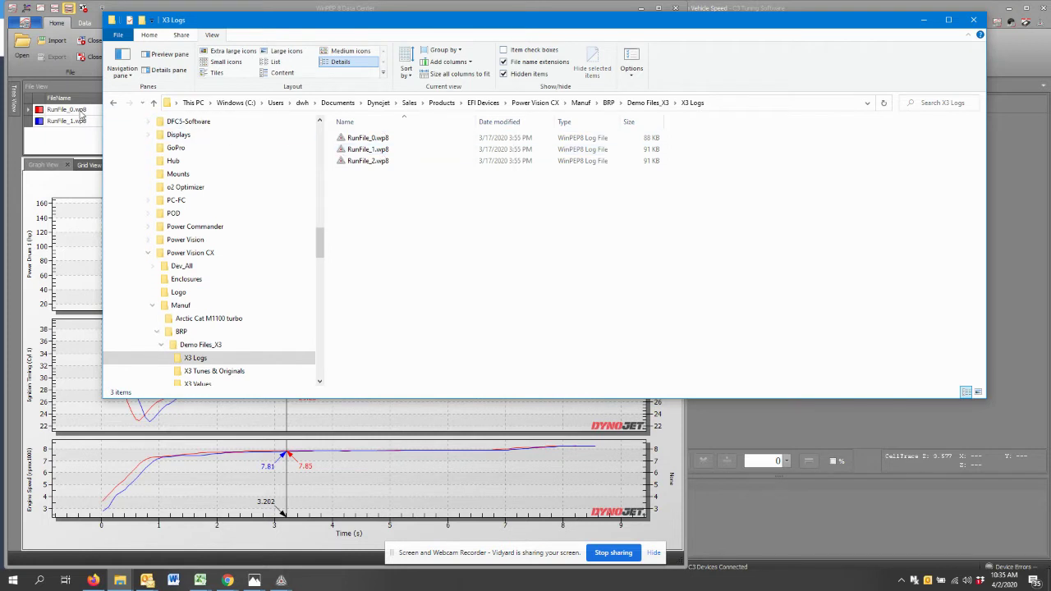
click(364, 162)
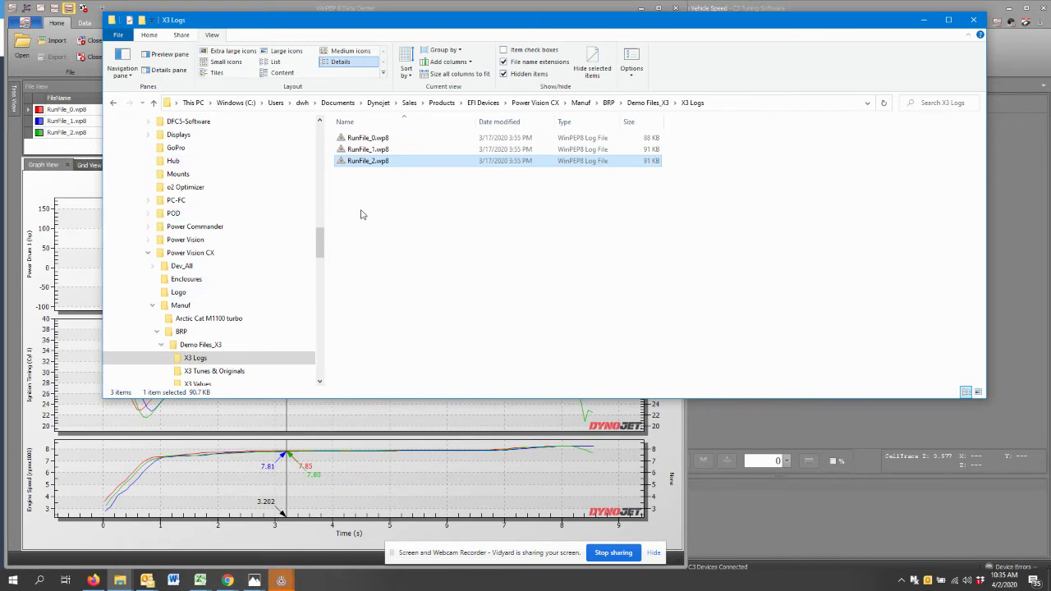
click(58, 23)
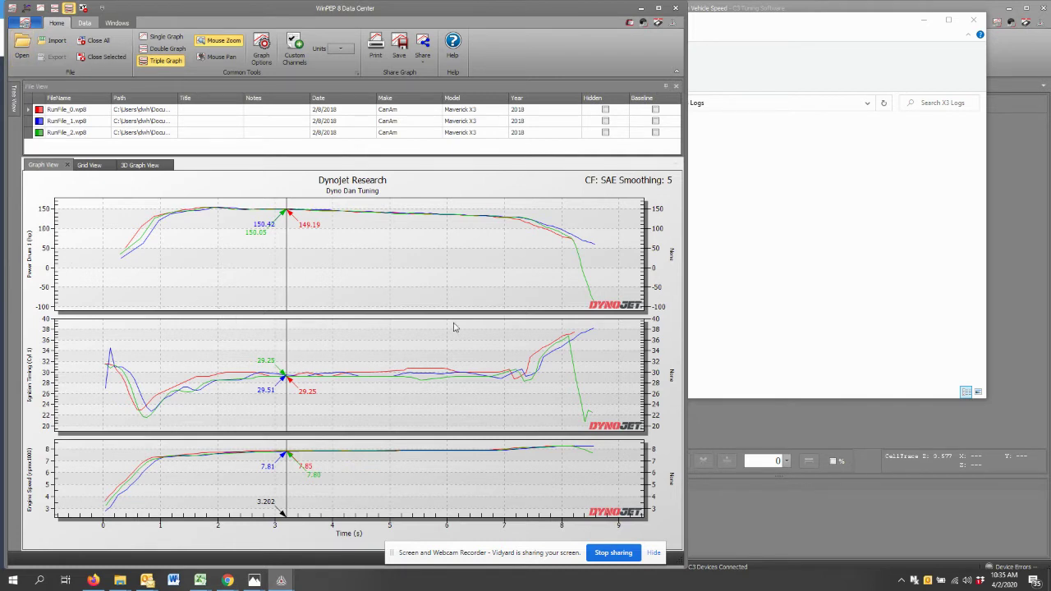
Examine the channels available for the Power Drum 1 axis, including the Dynoware RT CPU drum channels
click(30, 246)
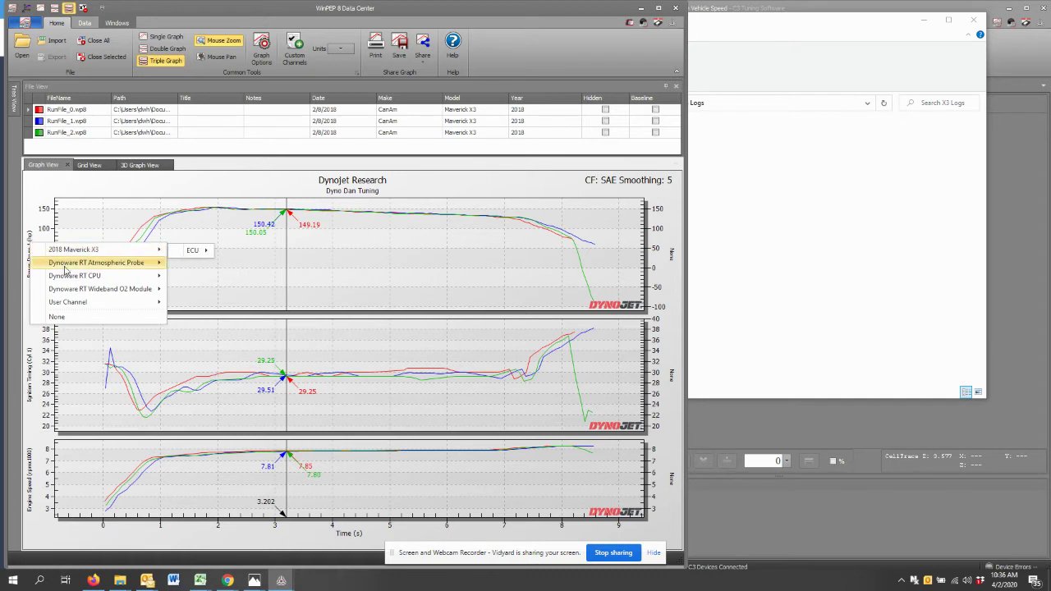
click(62, 218)
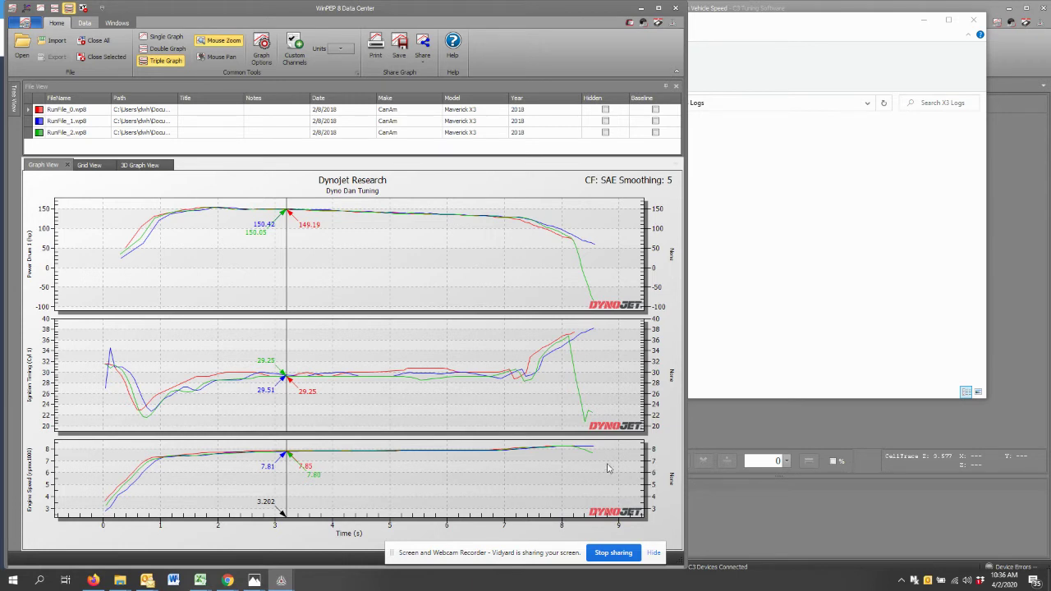
click(33, 261)
mouse_move(78, 284)
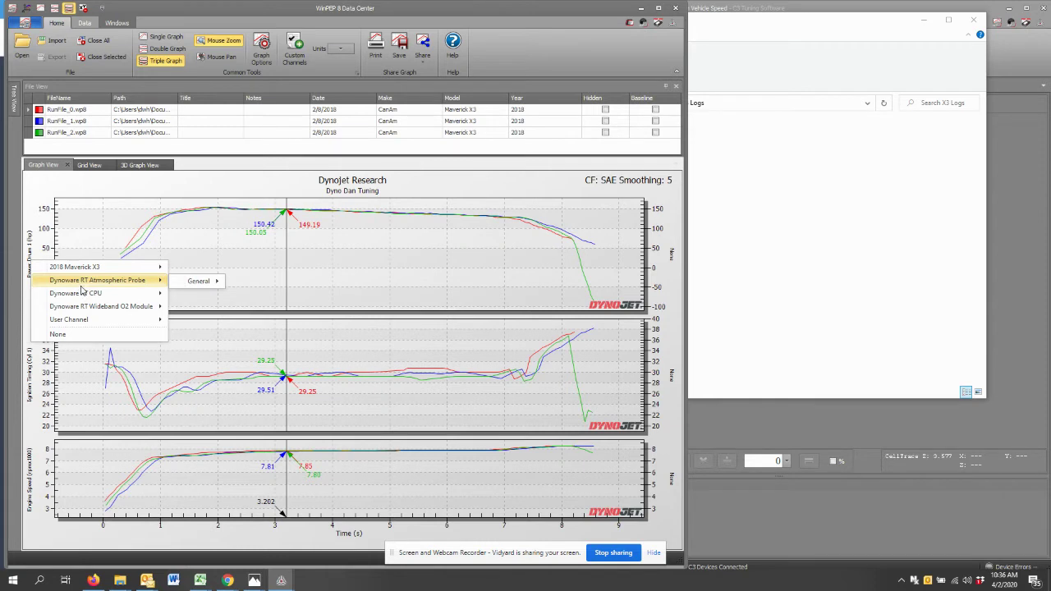
mouse_move(225, 299)
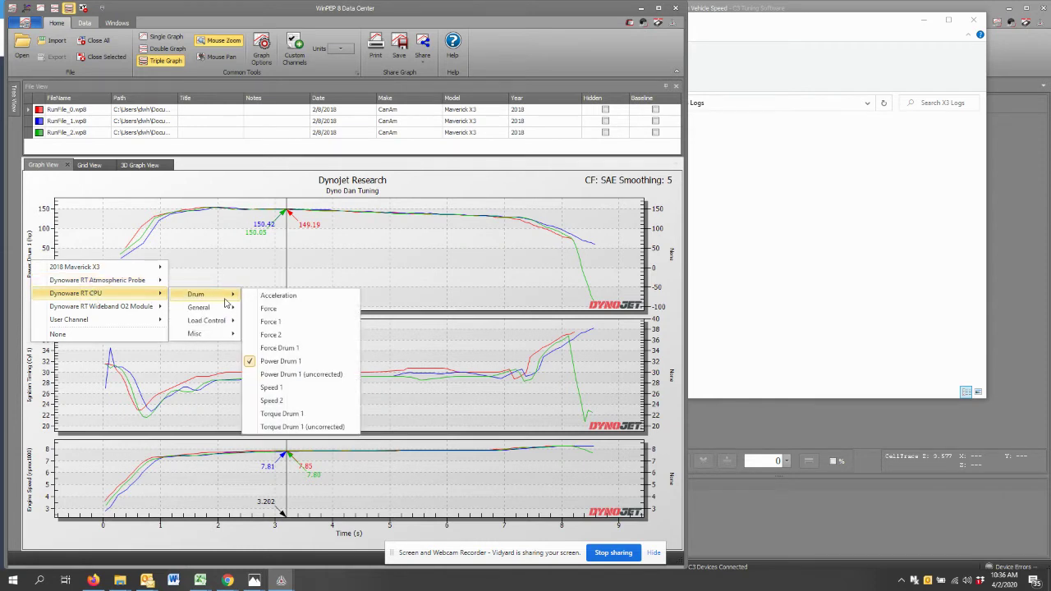
click(120, 253)
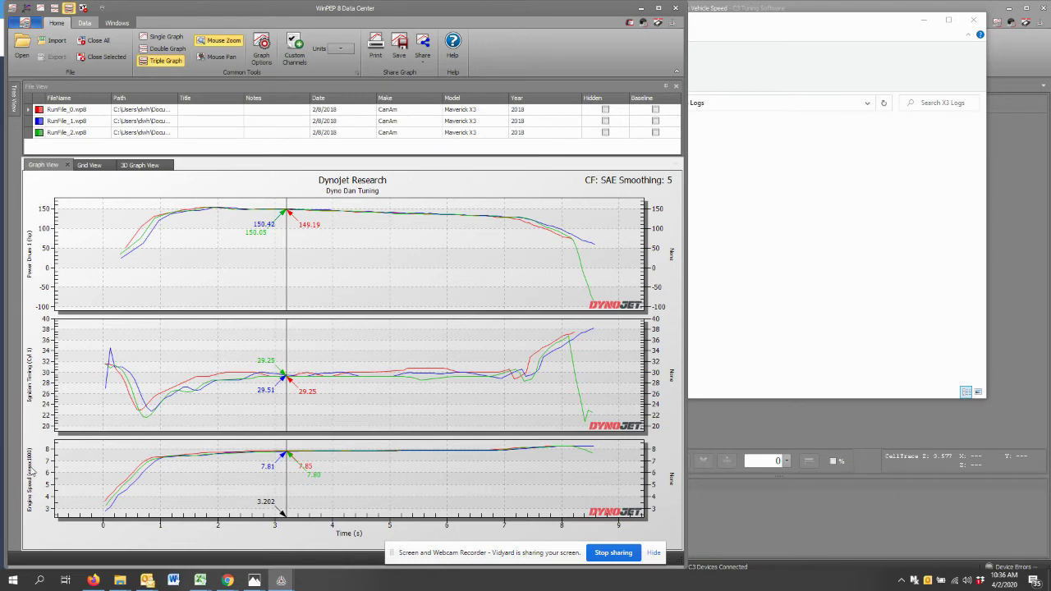
Examine the 2018 Maverick X3 ECU channels available for the Ignition Timing axis and place the graph cursor at about 2.96 s
click(35, 378)
mouse_move(157, 378)
mouse_move(191, 381)
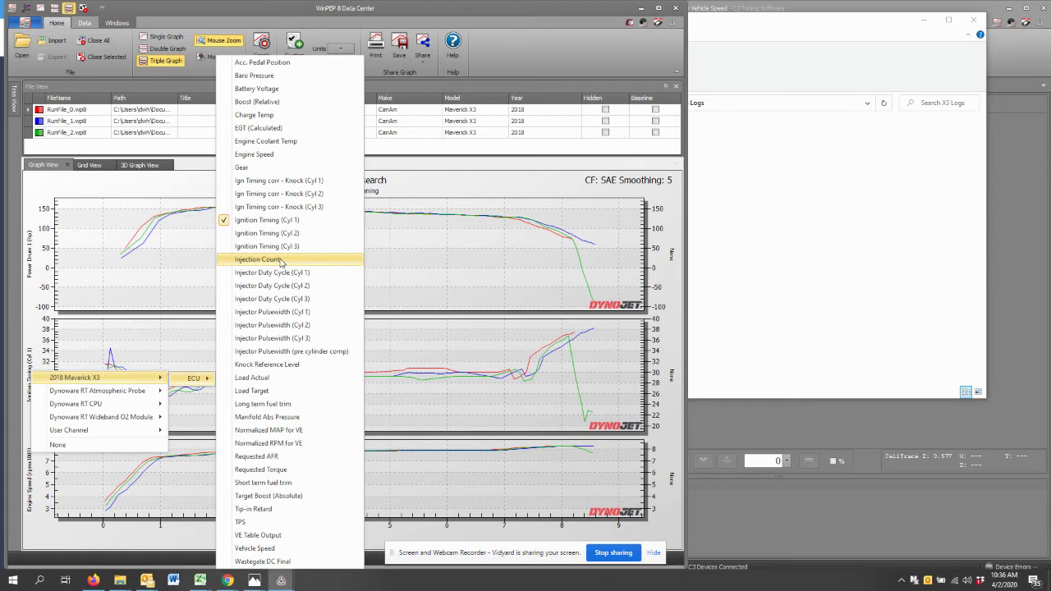
click(153, 284)
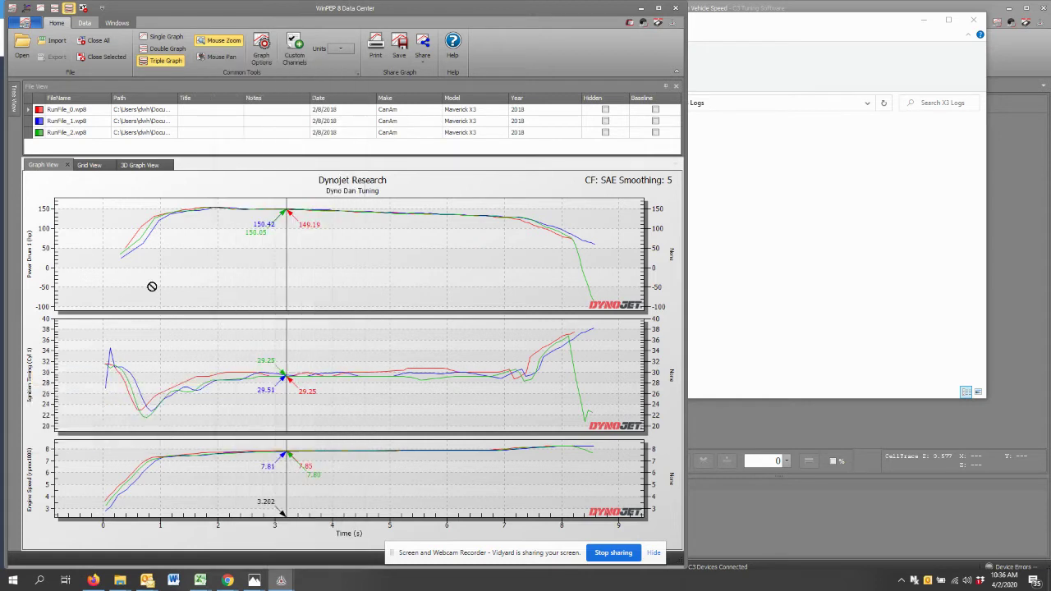
click(274, 245)
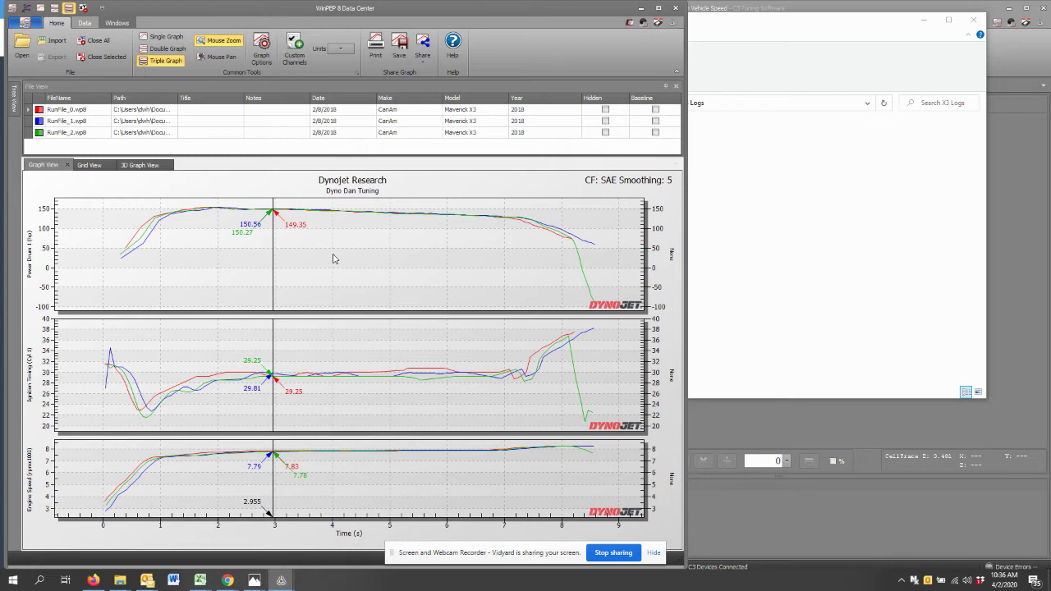
Switch to C3 Tuning Software, collapse the Idle folder and open VLS1_Tune File.djt from the X3 Tunes & Originals folder
click(785, 441)
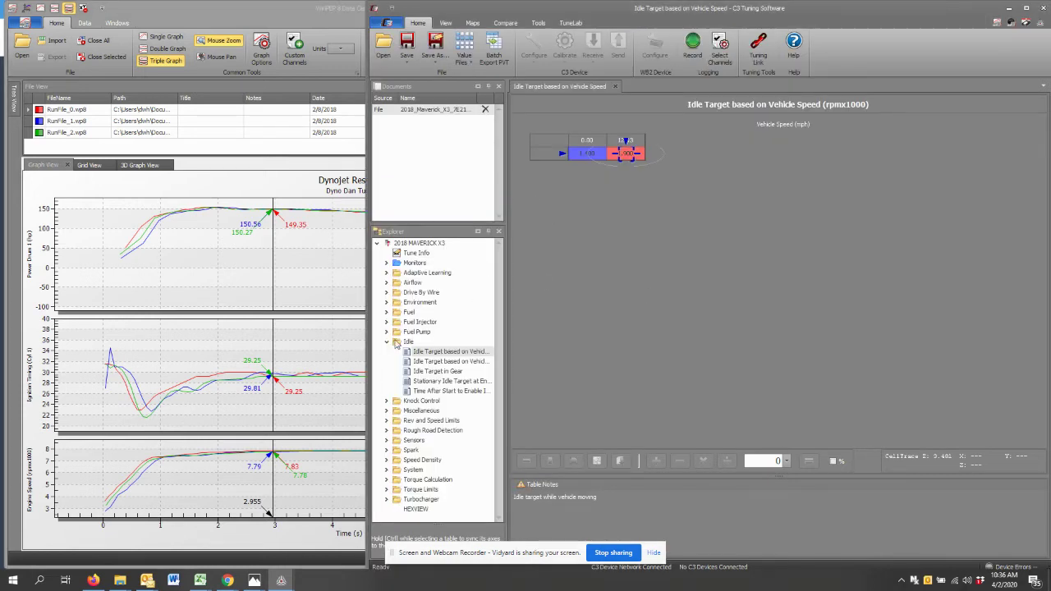
click(387, 342)
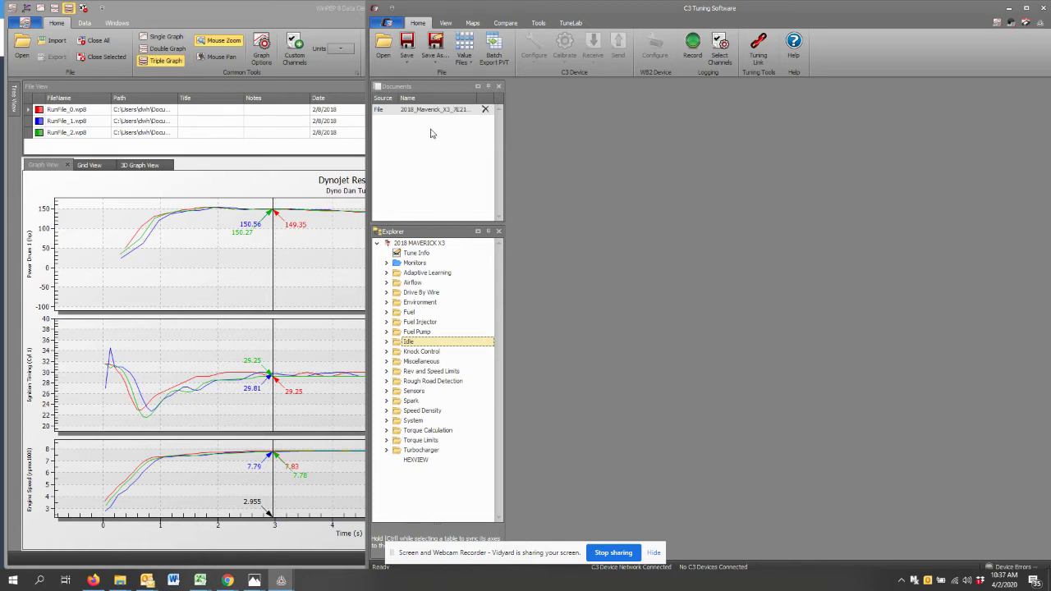
click(383, 49)
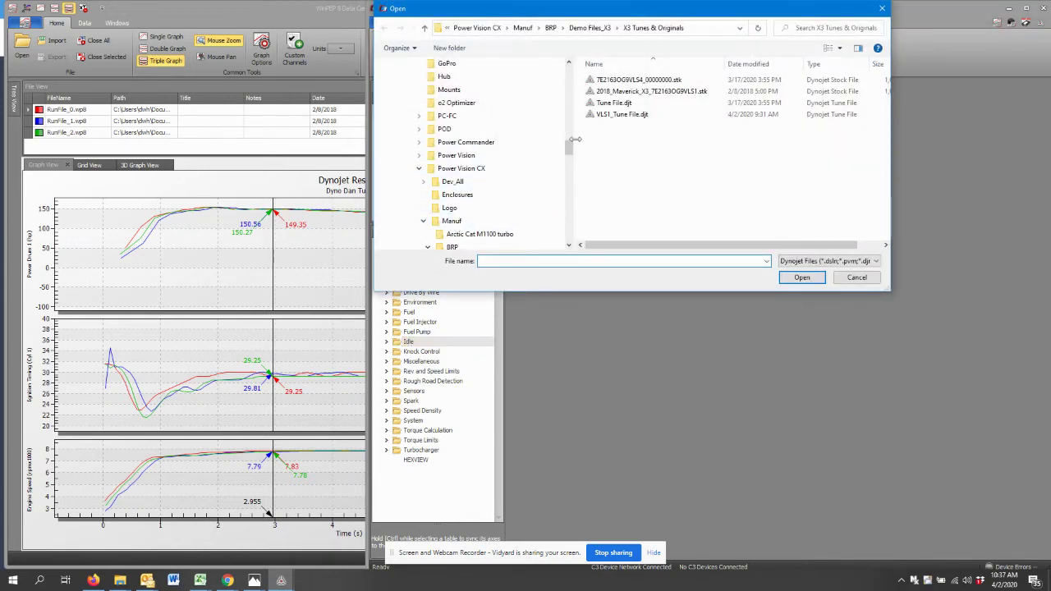
click(622, 115)
click(795, 278)
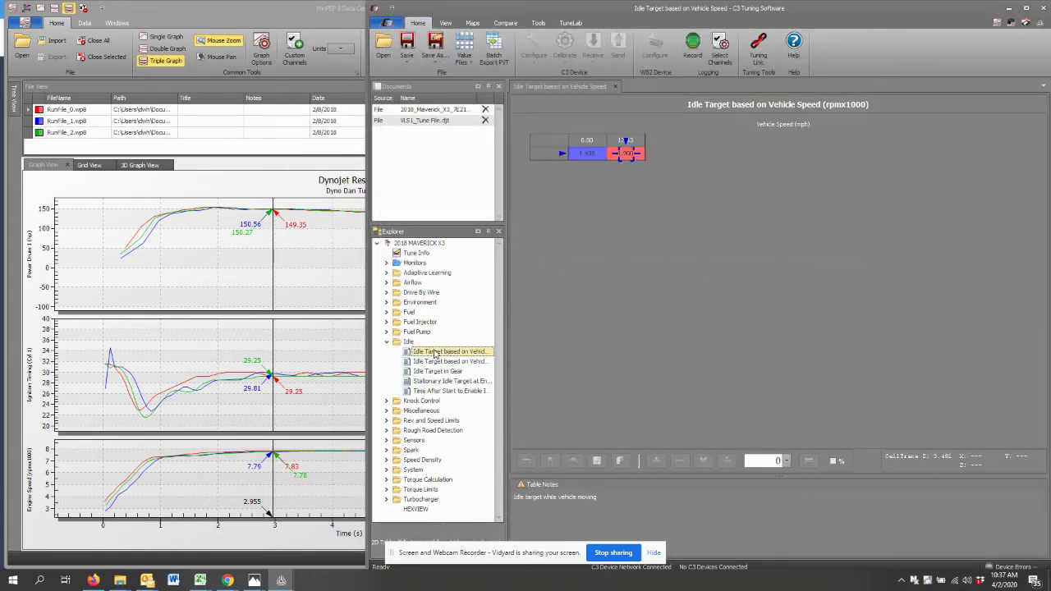
Collapse the Idle folder and open the Volumetric Efficiency table from the Speed Density folder
click(387, 342)
click(389, 343)
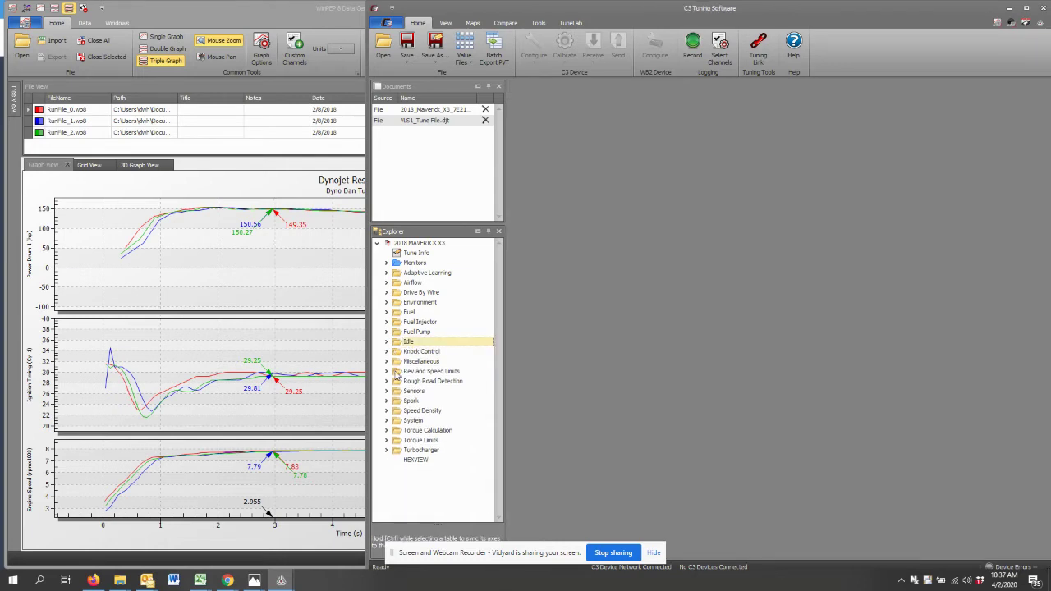
click(388, 411)
double_click(436, 440)
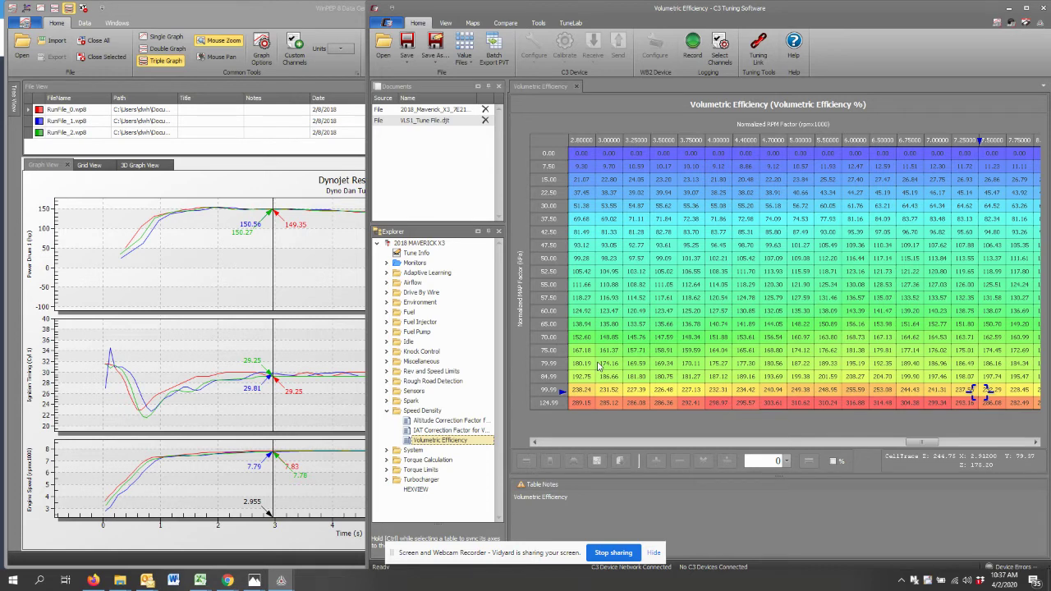
Trace the runs in WinPEP 8 Data Center at about 1.2 s and preview the single and double graph layouts before restoring the triple layout
click(101, 232)
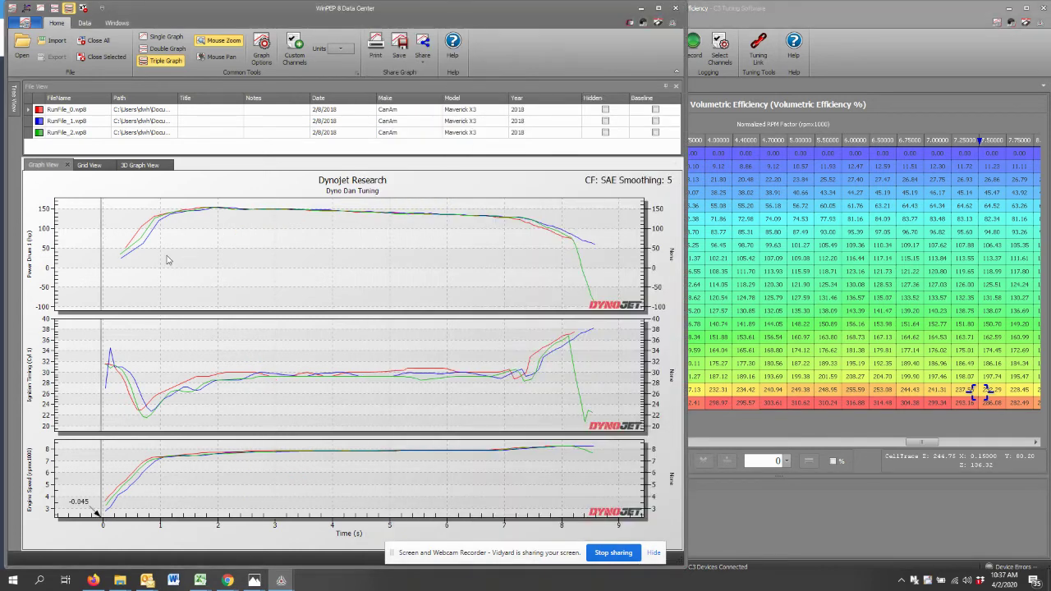
click(173, 257)
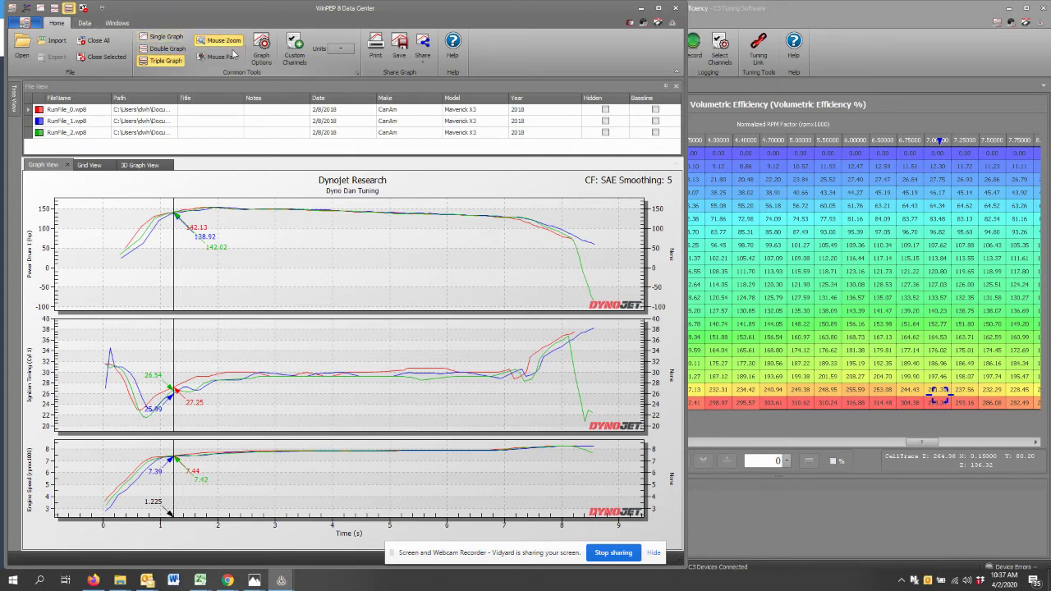
click(162, 38)
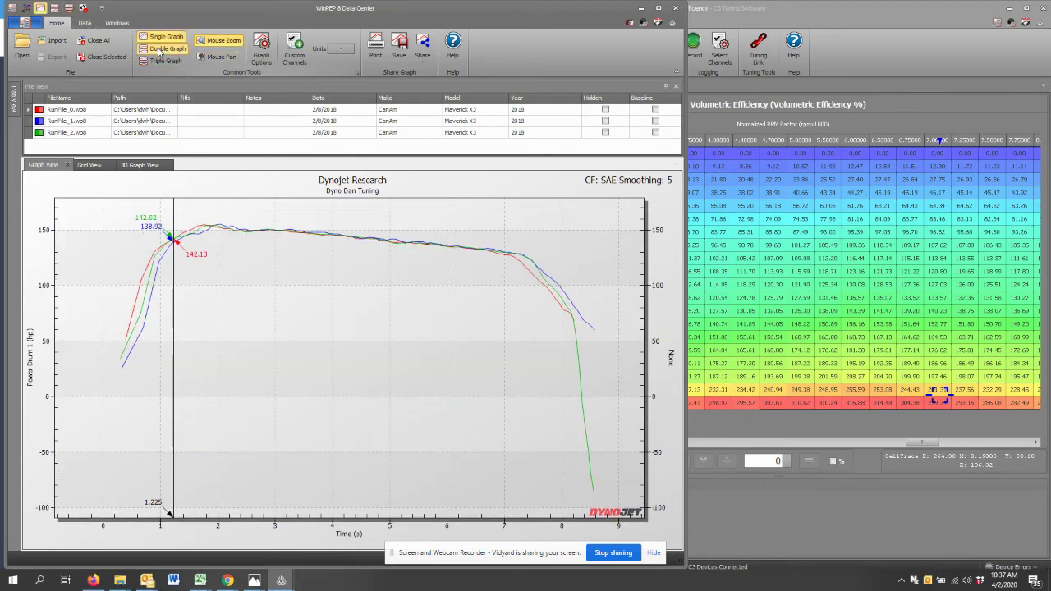
click(164, 48)
click(165, 61)
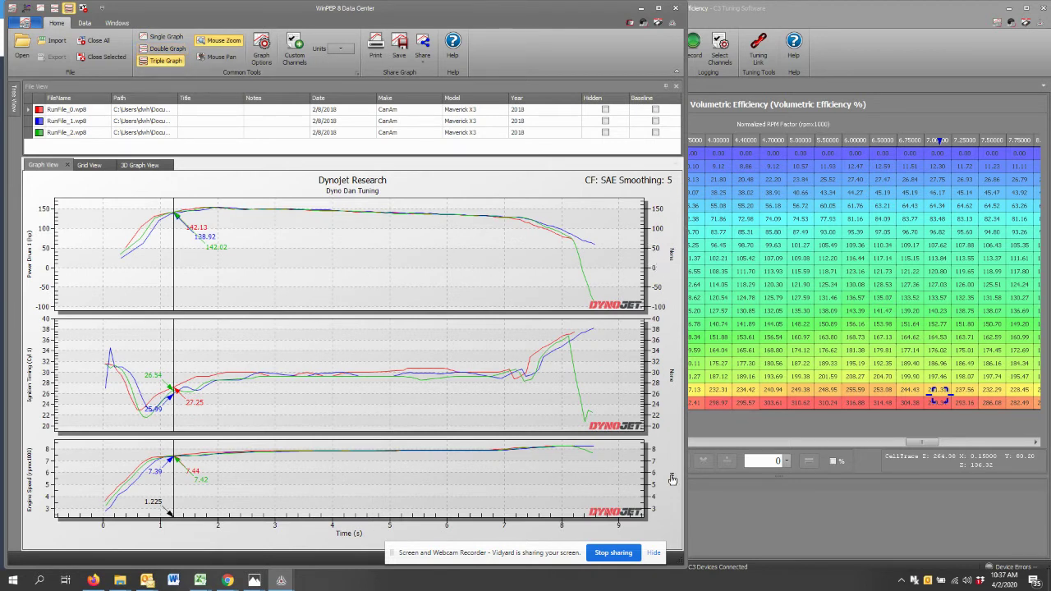
Display the grid view in WinPEP 8 Data Center, sync its axes to the Volumetric Efficiency table in C3 Tuning Software, and compare both
click(89, 165)
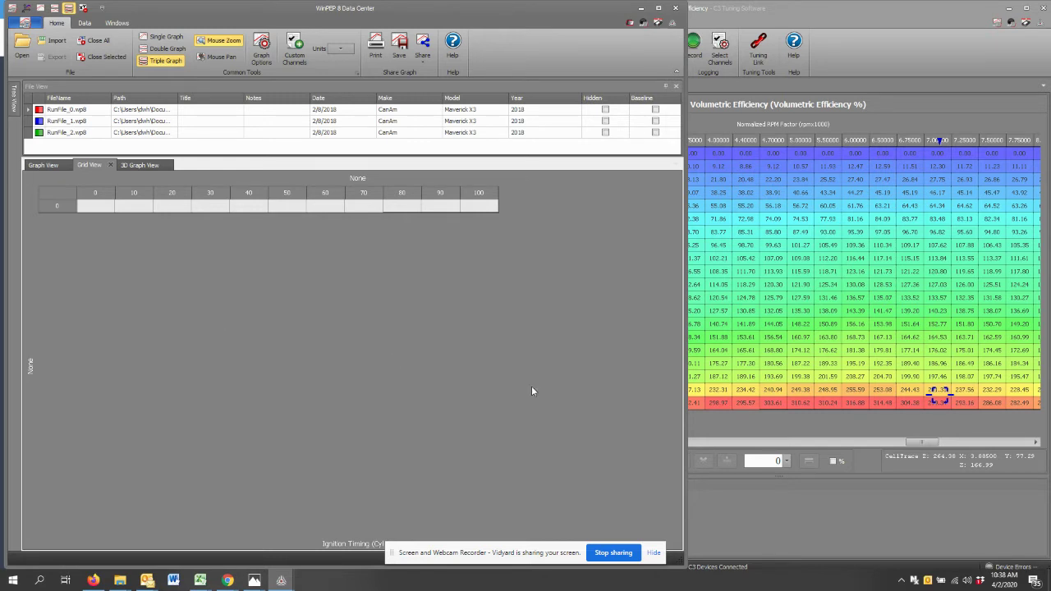
click(780, 421)
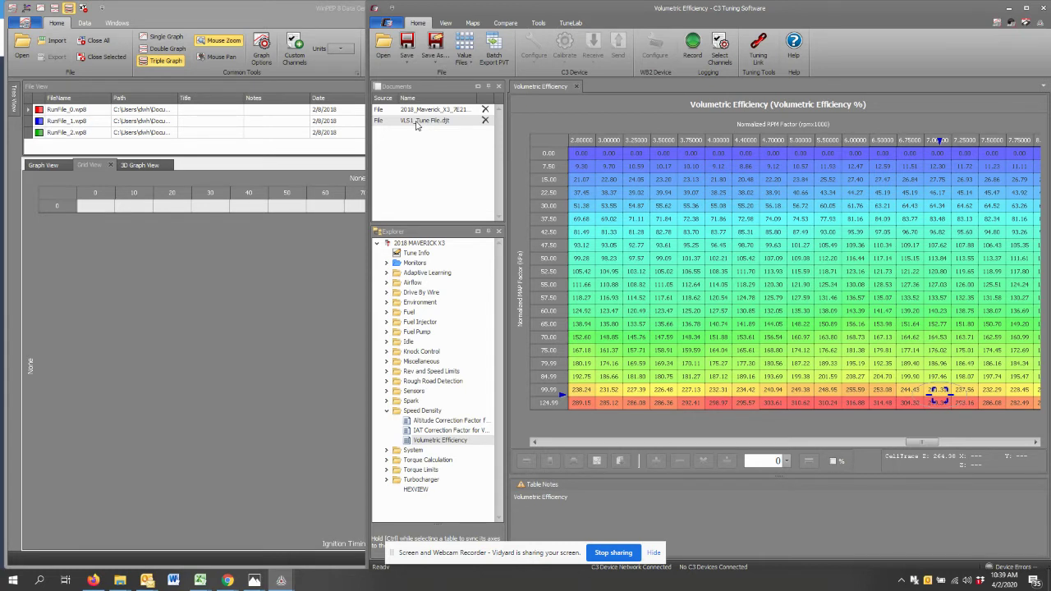
click(436, 441)
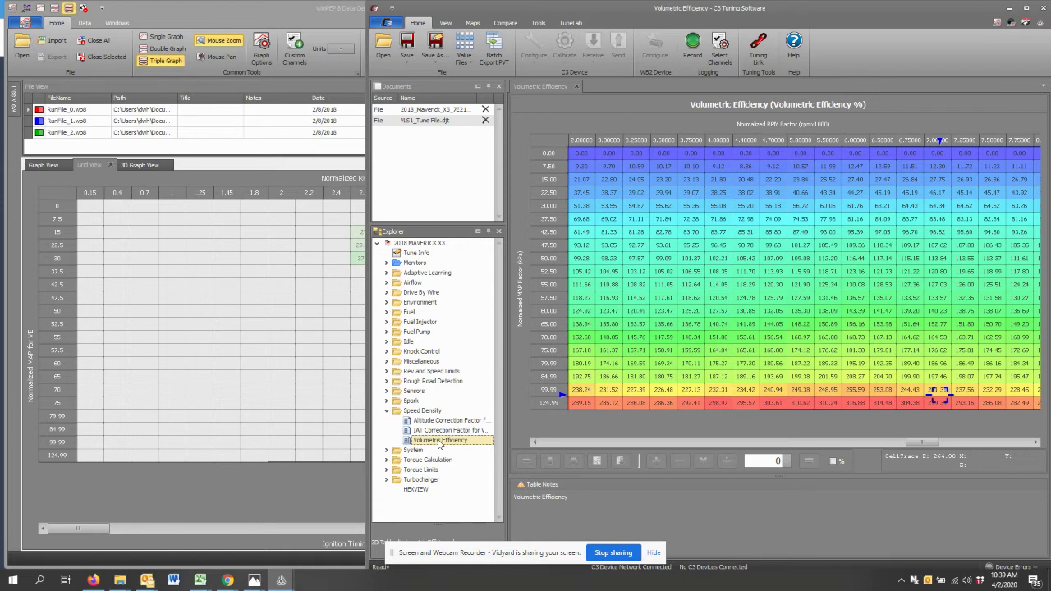
click(243, 346)
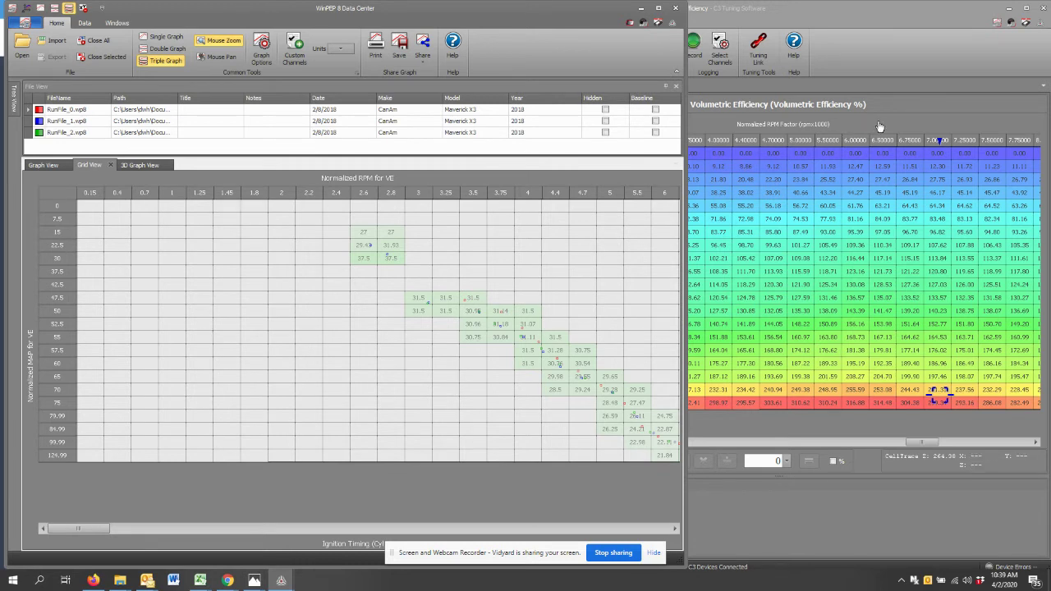
click(905, 101)
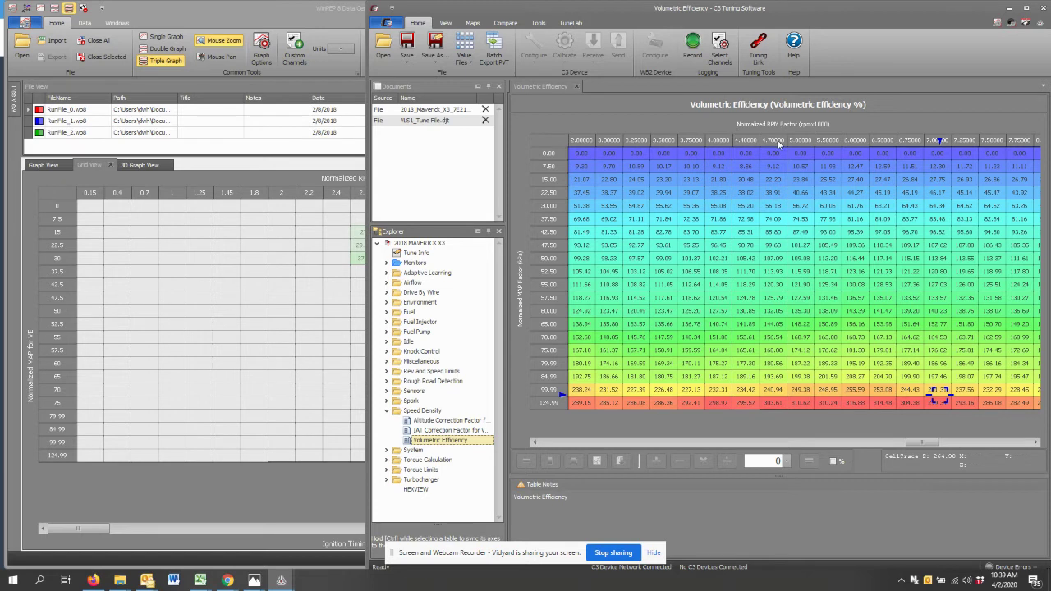
Expand the Miscellaneous folder and view the Start in any gear, Engine Displacement, and both intake valve crankshaft angle tables
click(387, 362)
click(440, 401)
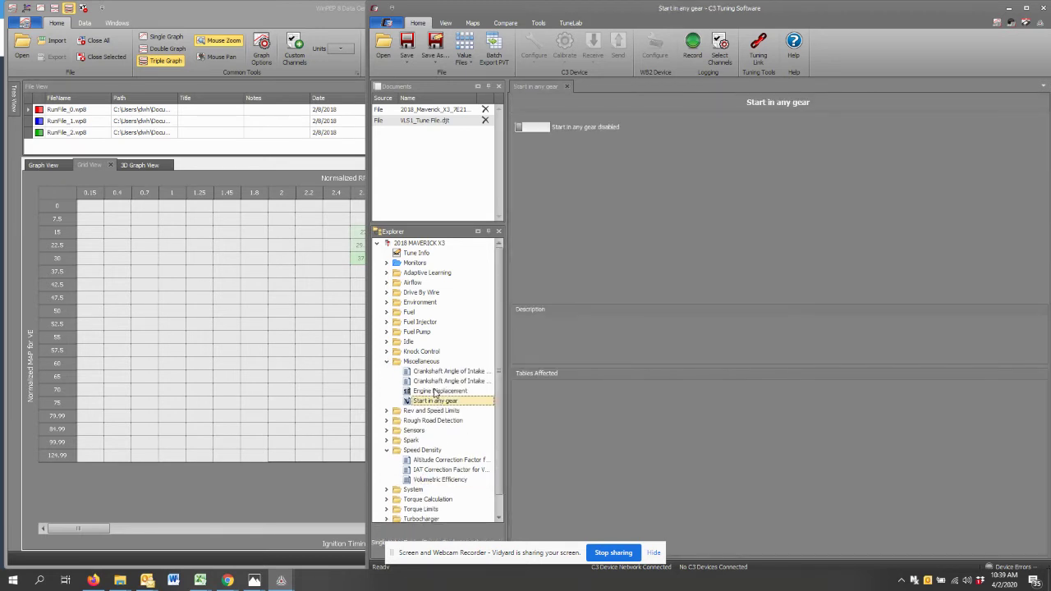
click(435, 391)
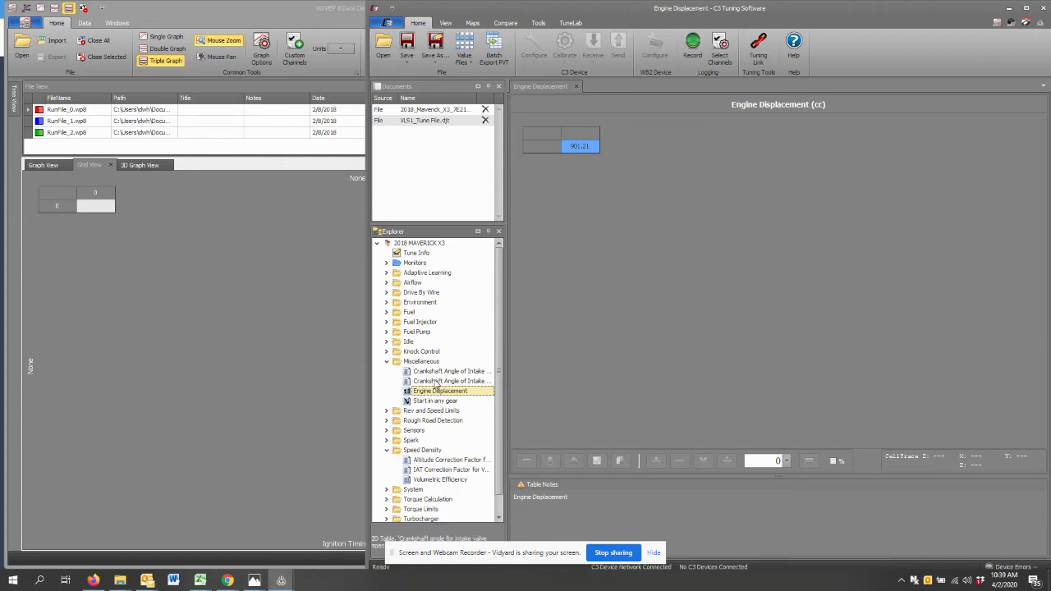
click(437, 381)
click(433, 372)
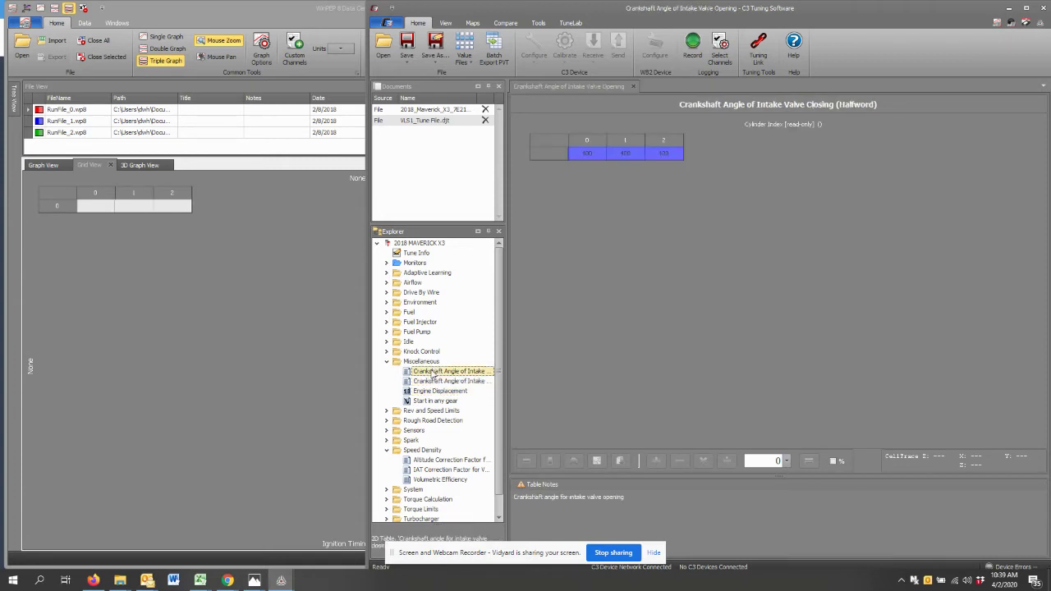
Expand the Sensors and Spark folders and view the Ignition Timing Offset Cyl 2, Timing Offset due to ECT, and ECT Multiplier tables
click(386, 431)
click(387, 471)
scroll(436, 411, down, 6)
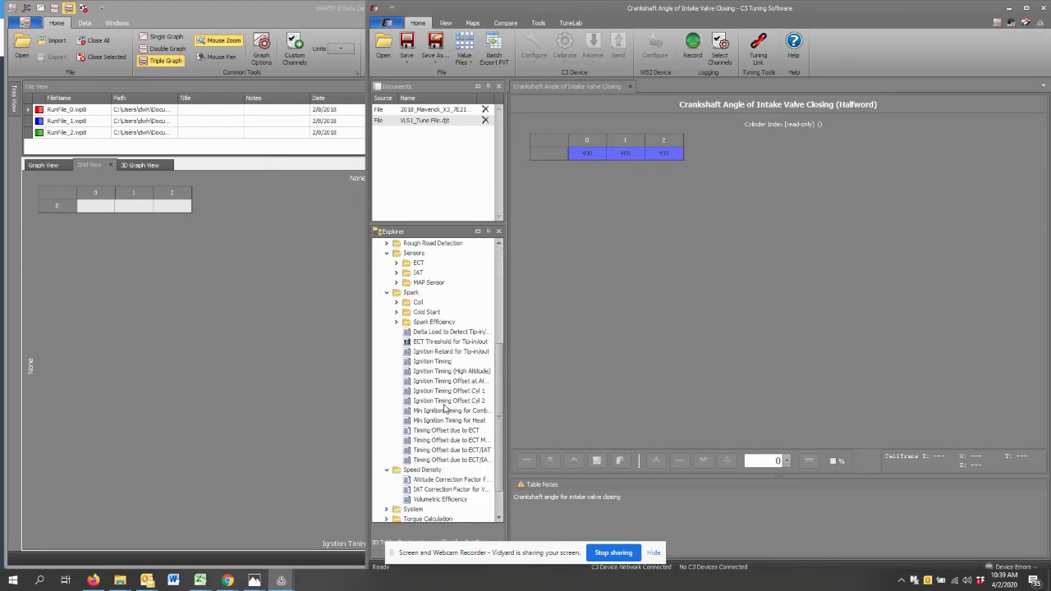
click(444, 402)
click(449, 430)
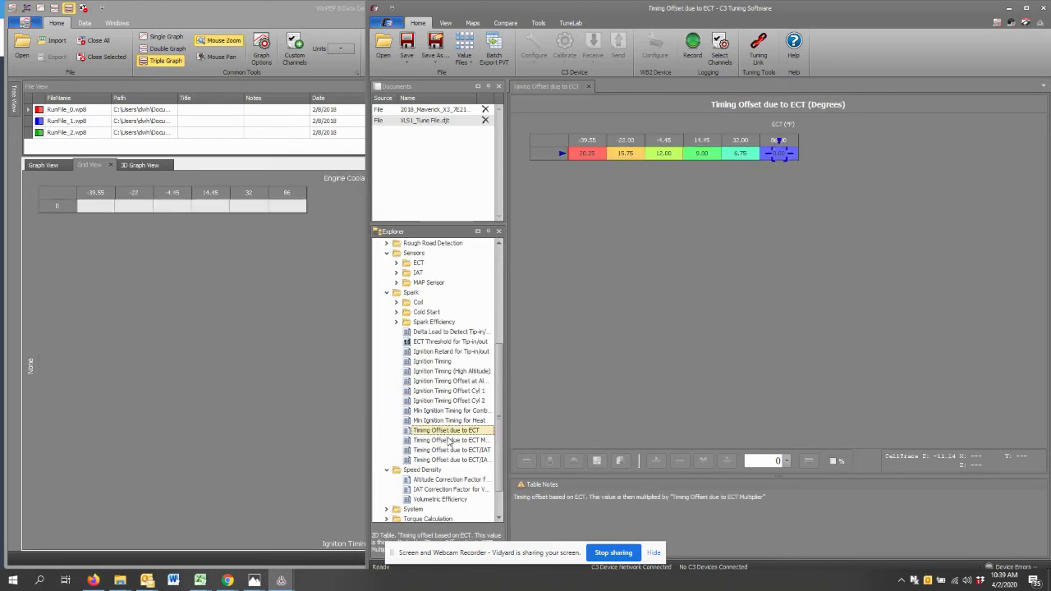
click(449, 440)
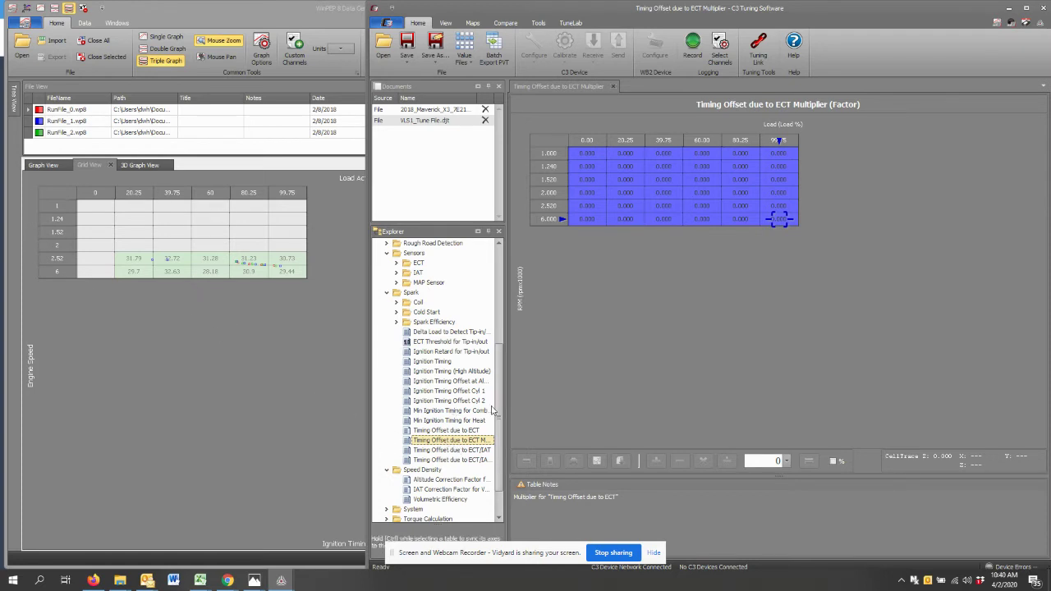
Reopen the Volumetric Efficiency table and set the WinPEP 8 Data Center grid channel to the Maverick X3 ECU's Ignition Timing (Cyl 3)
click(431, 499)
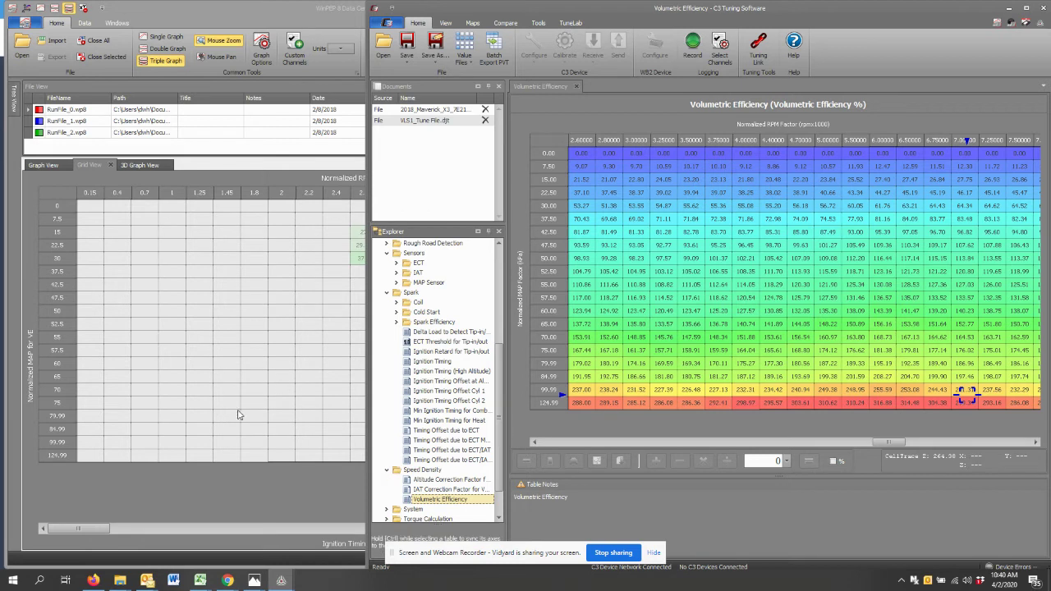
click(192, 483)
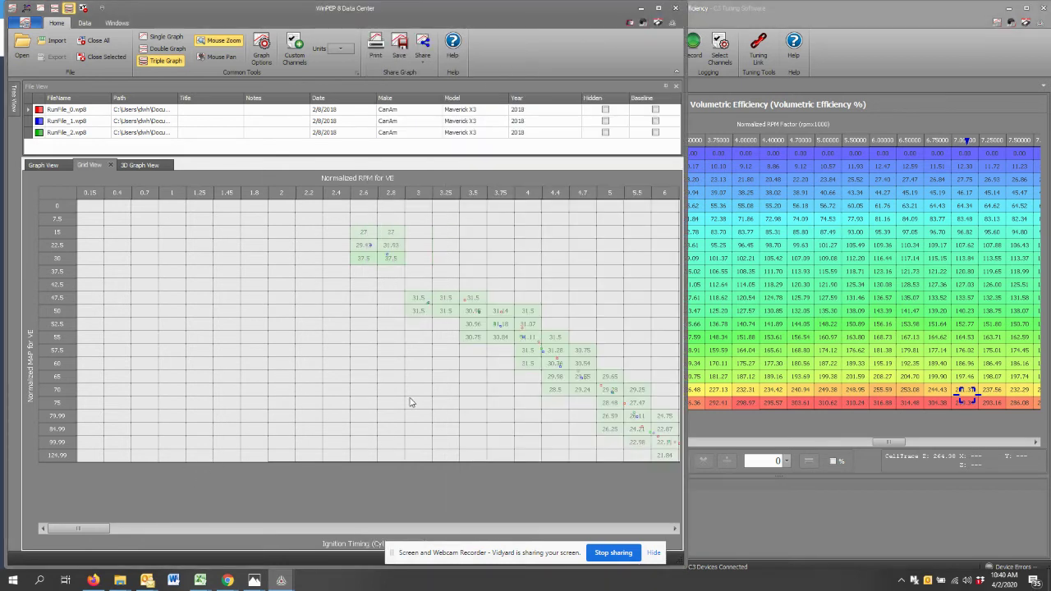
click(362, 546)
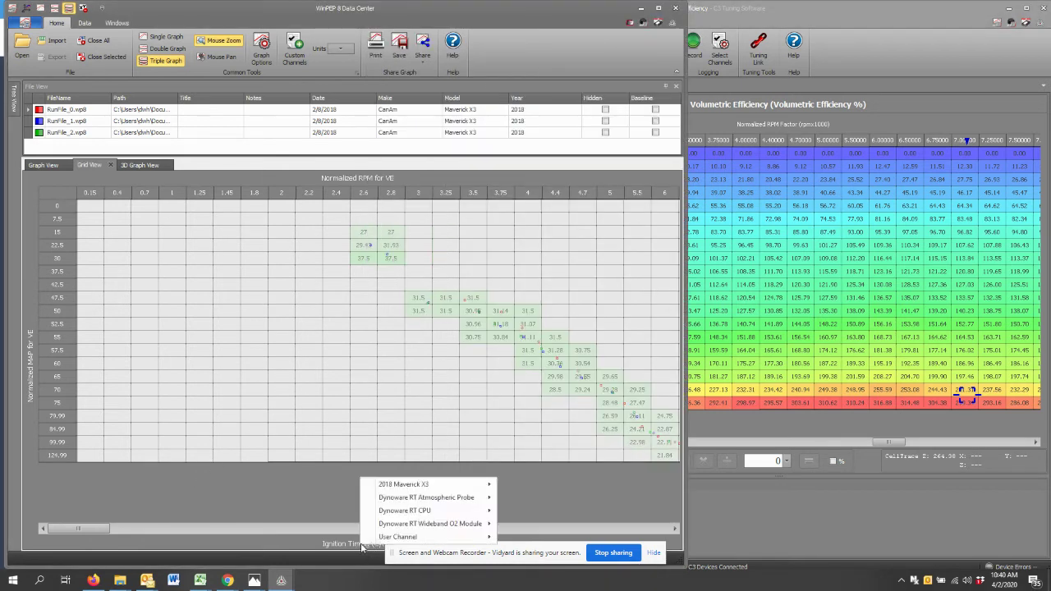
mouse_move(420, 484)
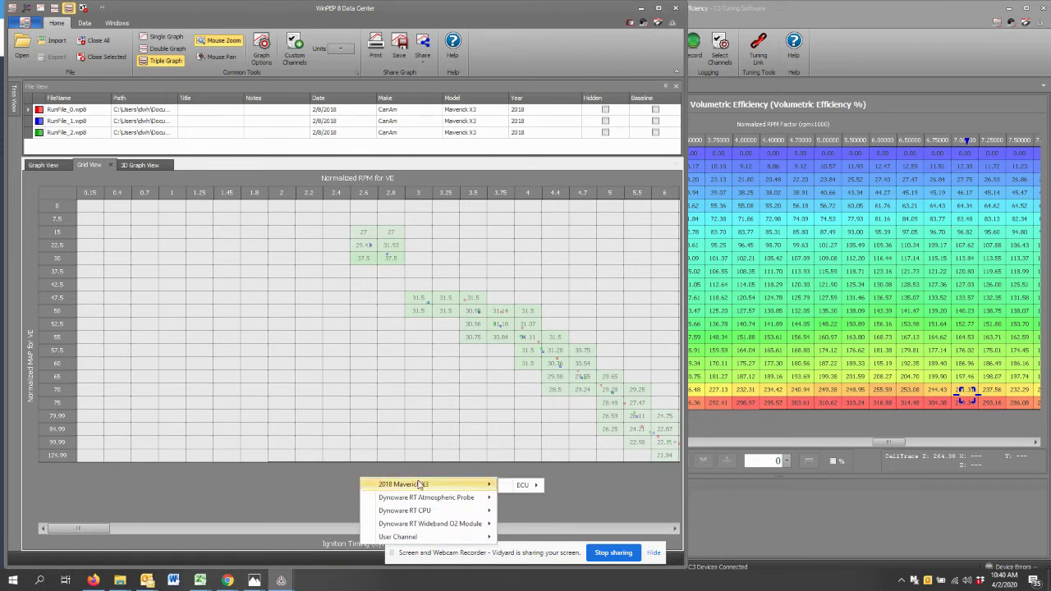
mouse_move(526, 490)
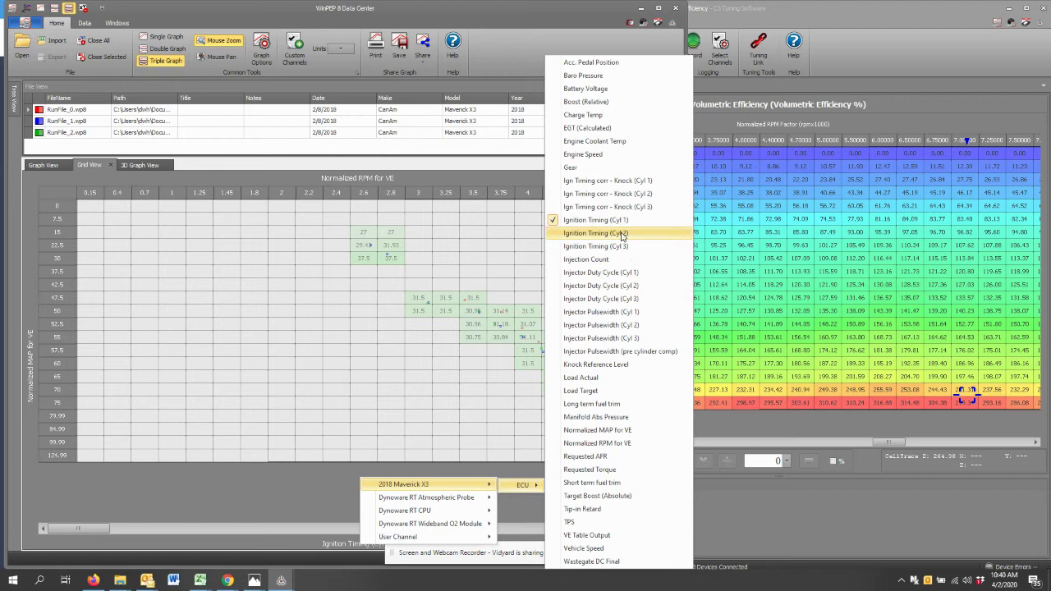
click(600, 246)
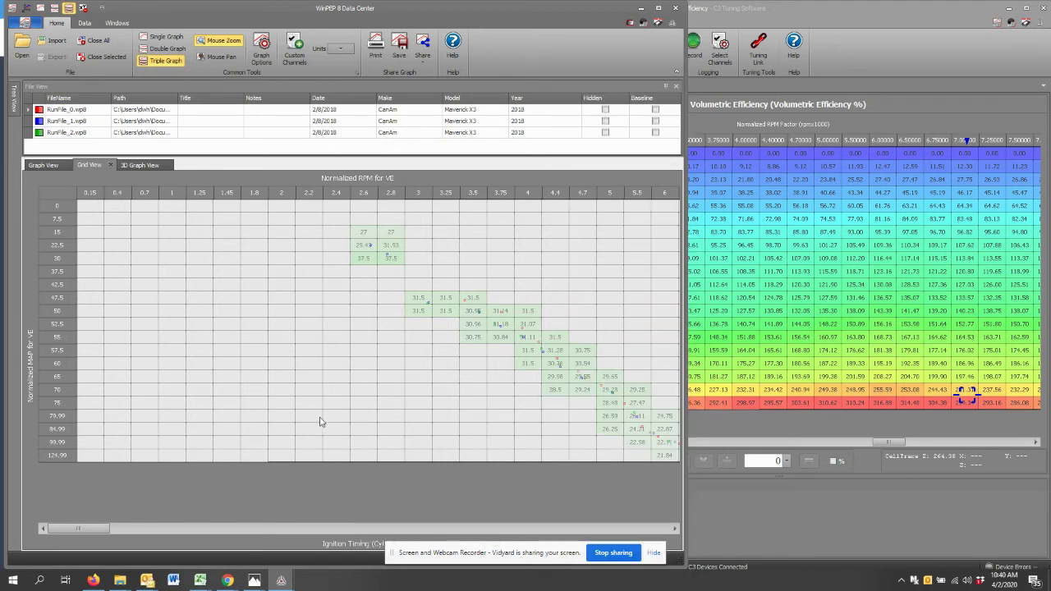
Examine the logged cells across the grid's RPM range and compare them with the Volumetric Efficiency table in C3 Tuning Software
drag(415, 384, 785, 381)
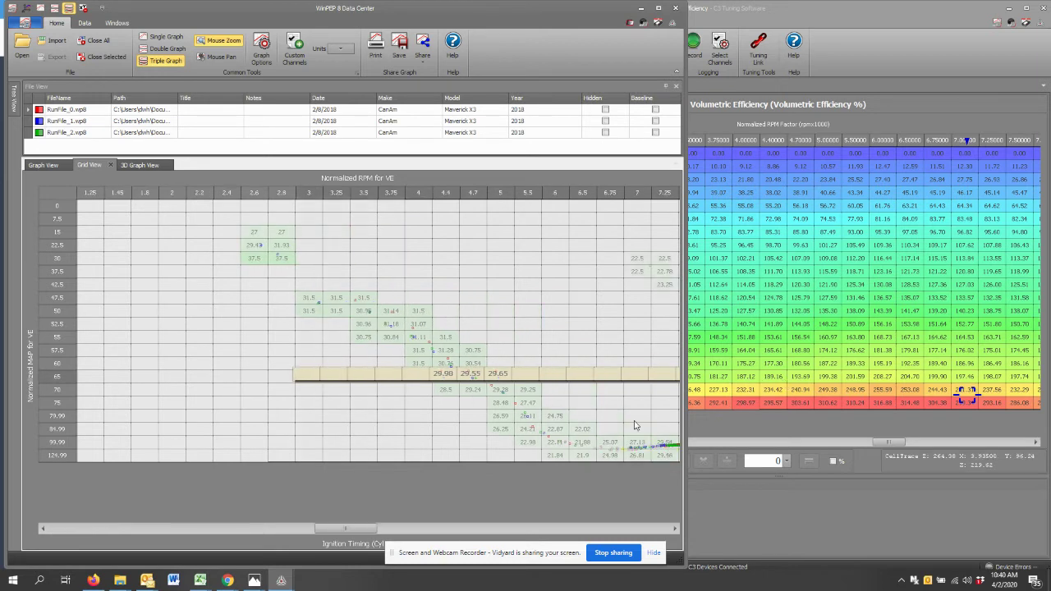
drag(468, 429, 832, 402)
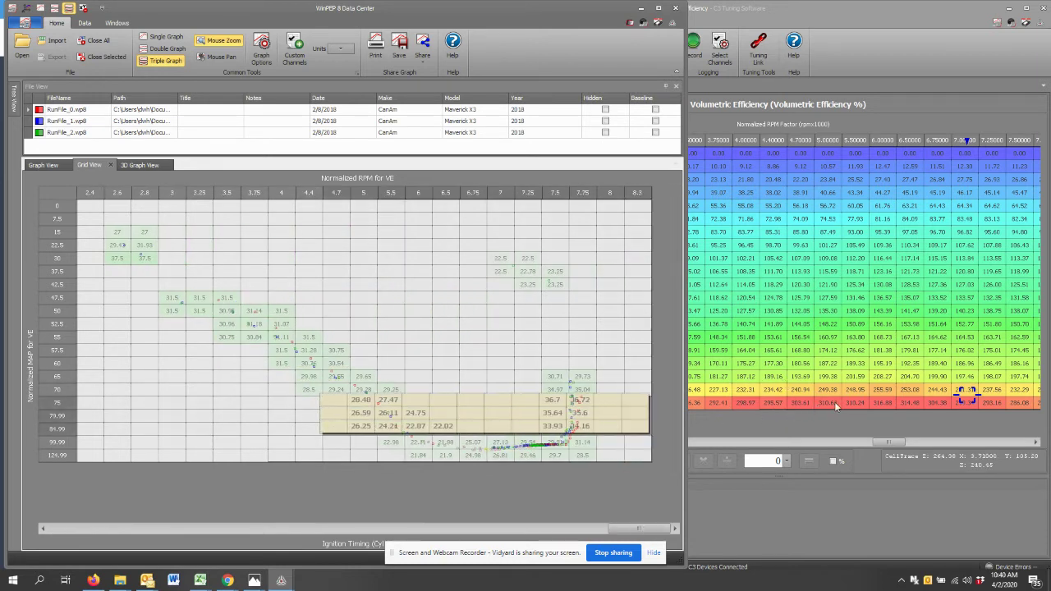
click(355, 351)
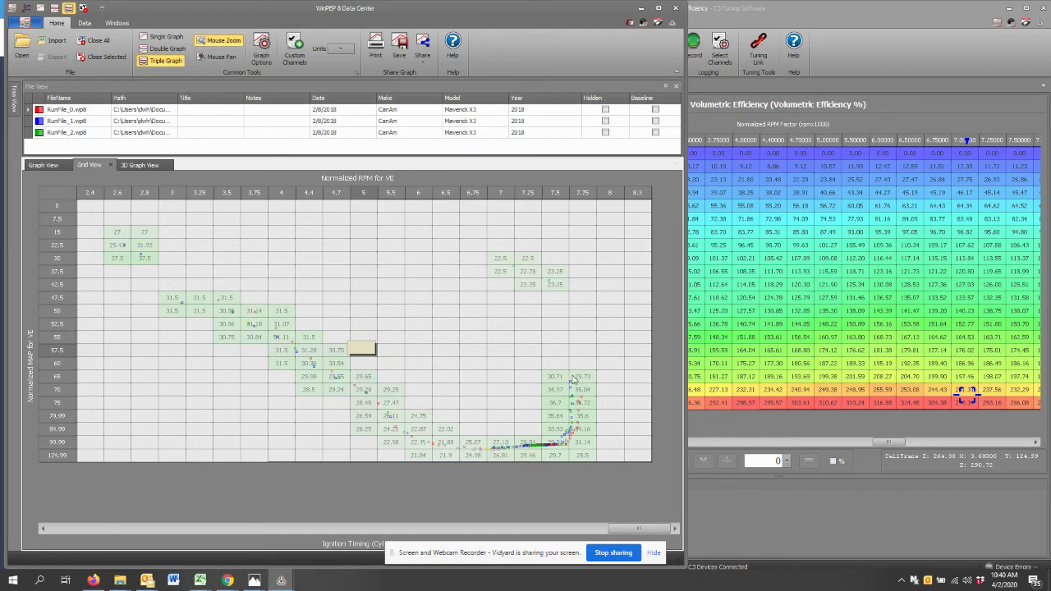
click(884, 368)
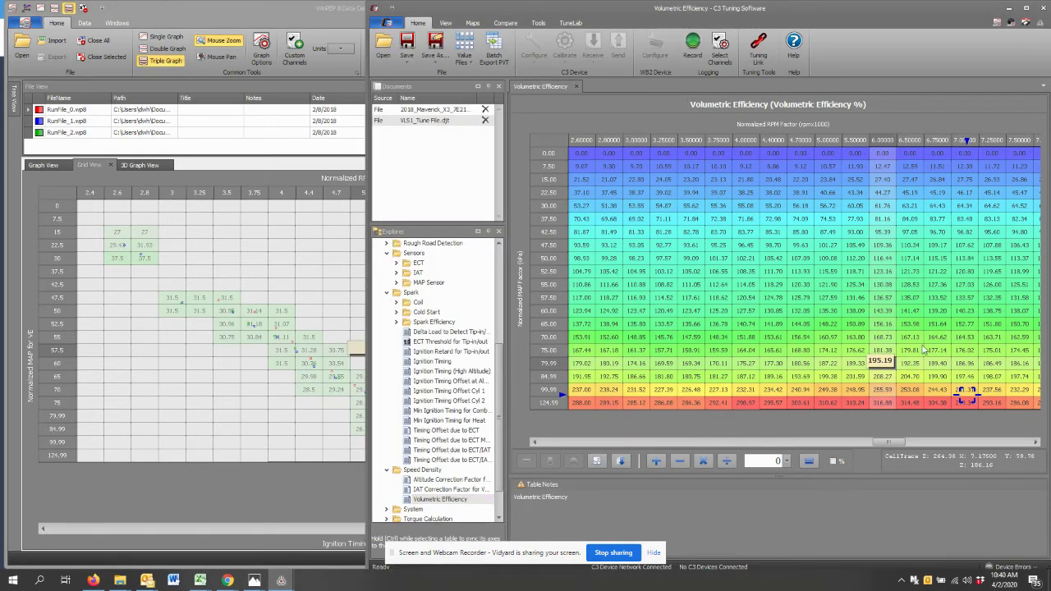
click(245, 398)
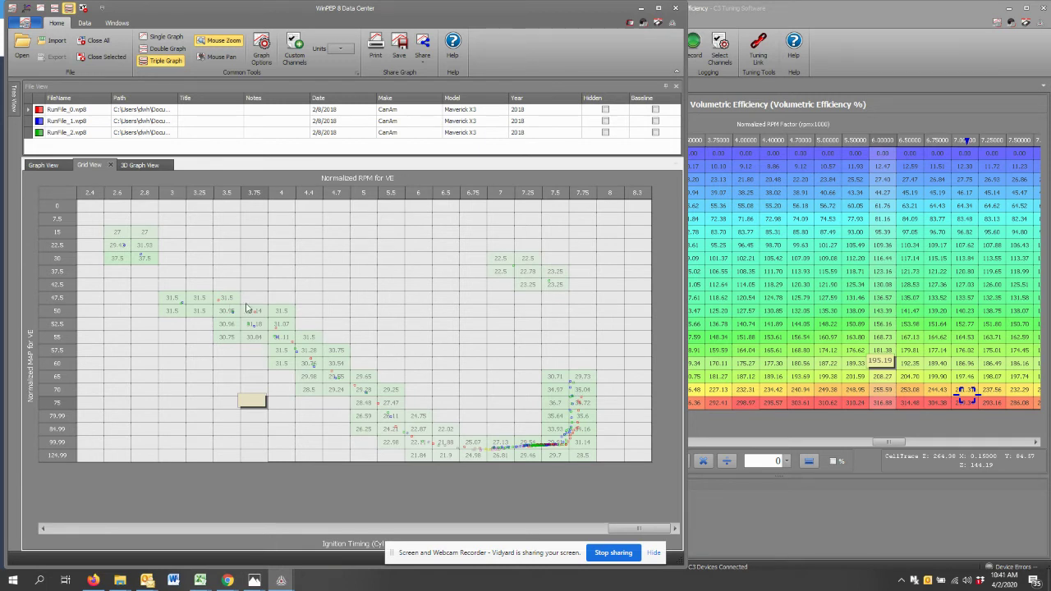
Change the middle graph's channel to the Maverick X3 ECU's Ignition Timing (Cyl 3) in the graph view, and return to the grid view
click(43, 165)
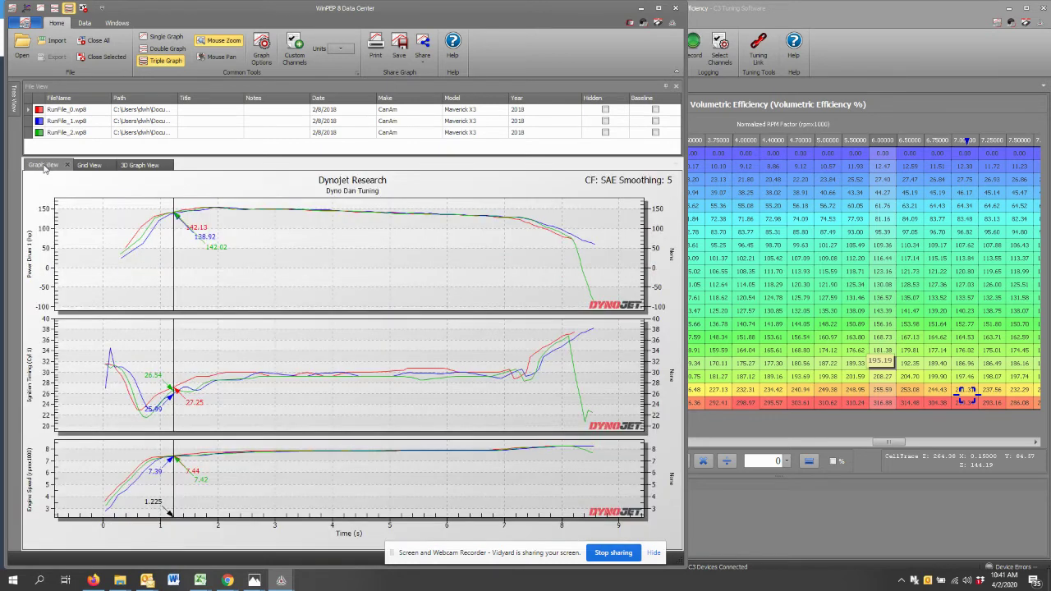
right_click(30, 381)
mouse_move(121, 386)
mouse_move(191, 388)
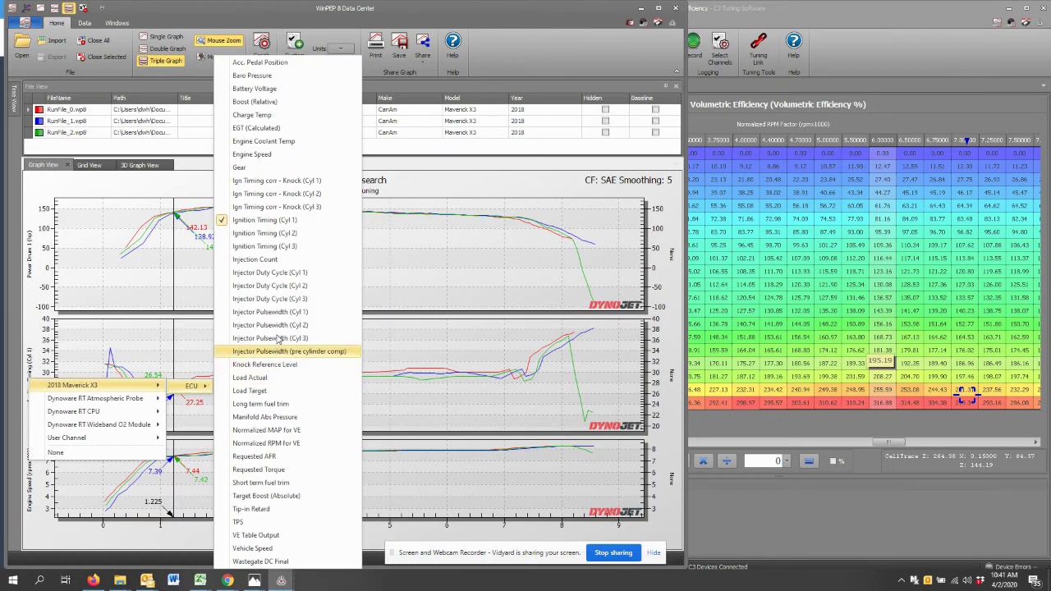
click(305, 257)
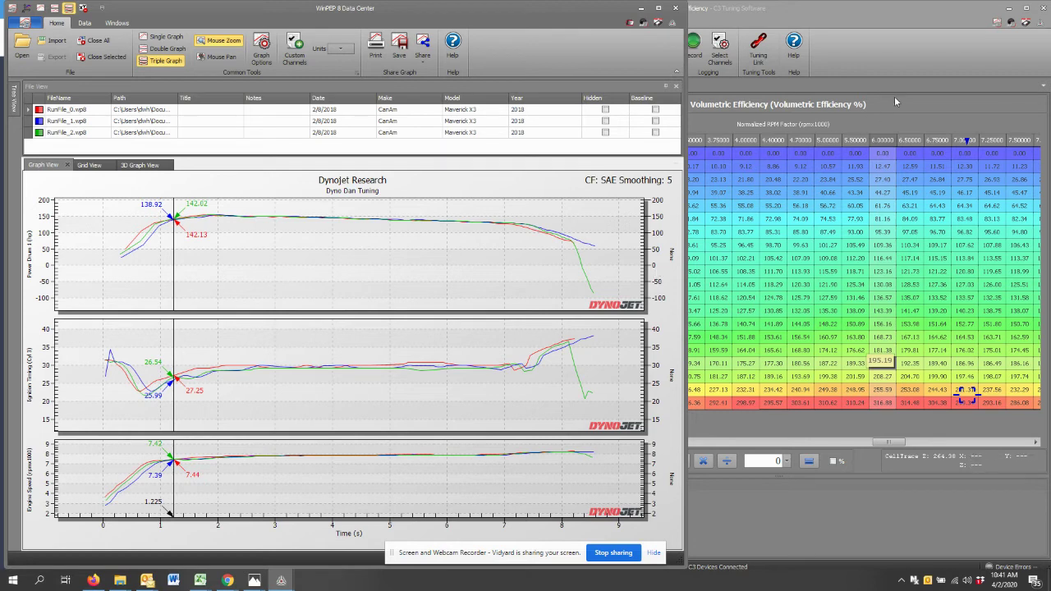
click(89, 165)
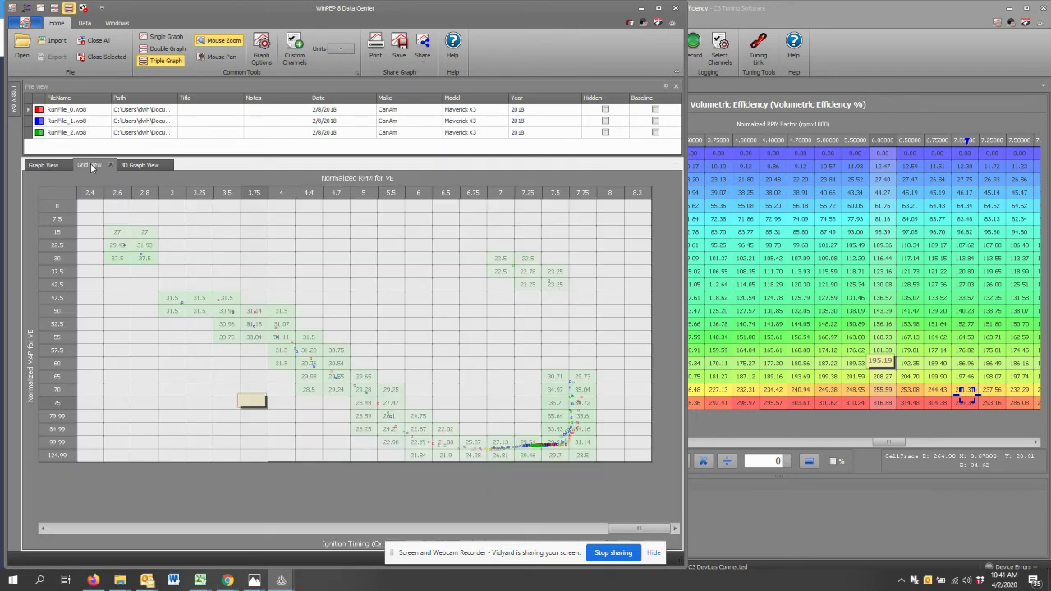
Select the Volumetric Efficiency cell at 7.00 RPM and 99.99 kPa in C3 Tuning Software, and toggle cell trace off and back on
click(938, 93)
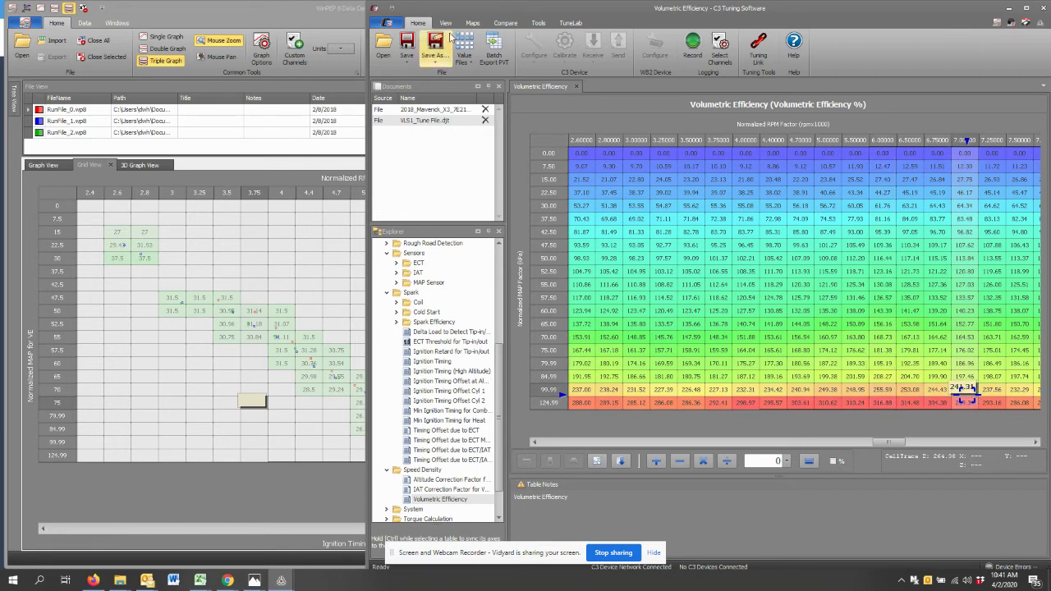
click(538, 22)
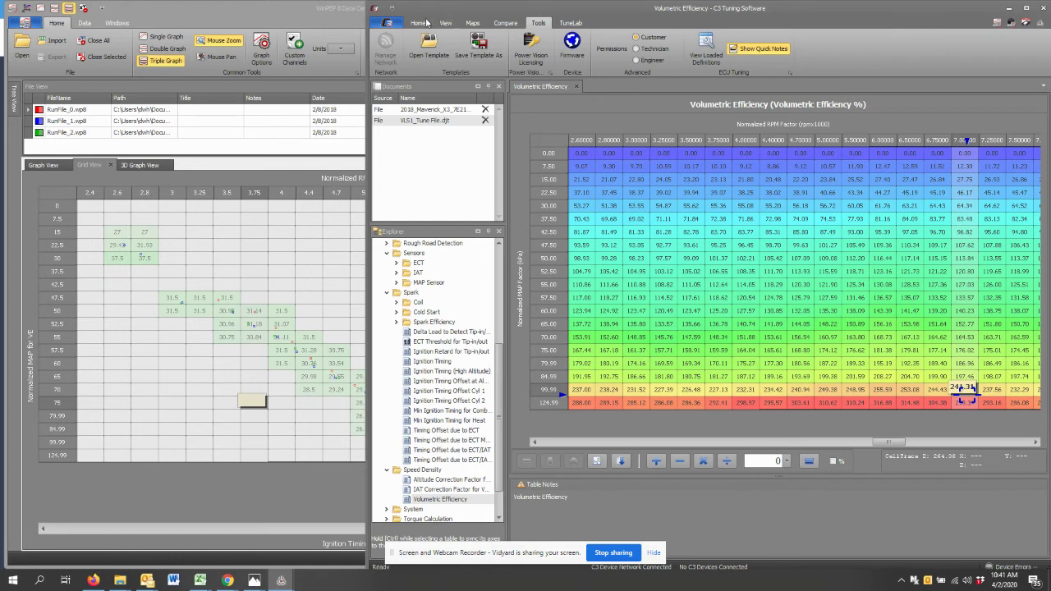
click(445, 22)
click(497, 50)
click(497, 51)
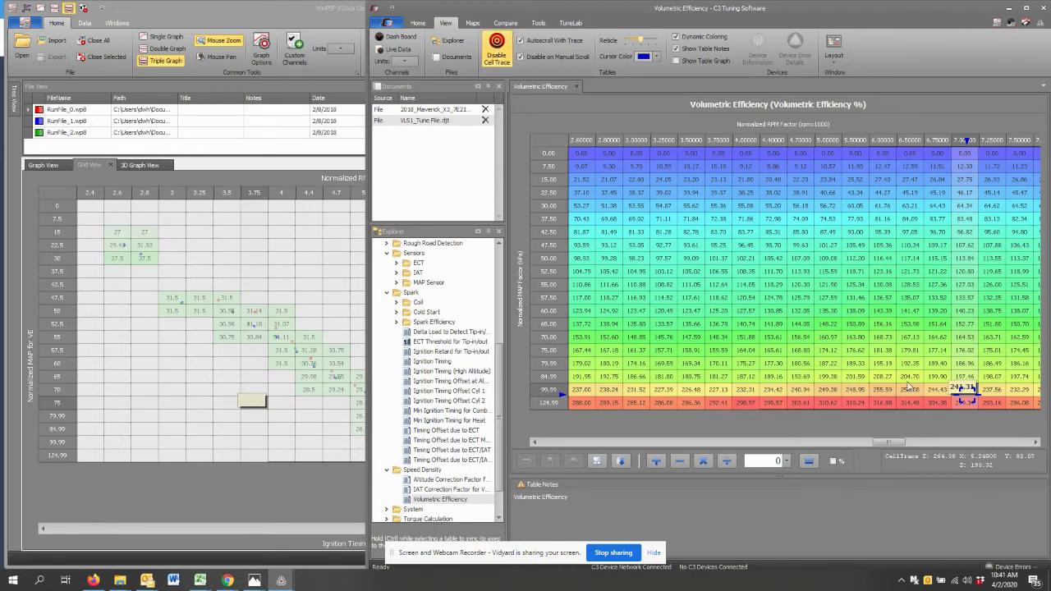
Trace the runs in the WinPEP 8 Data Center graph view at about 3.7 s, 0.8 s and 0.64 s
click(46, 166)
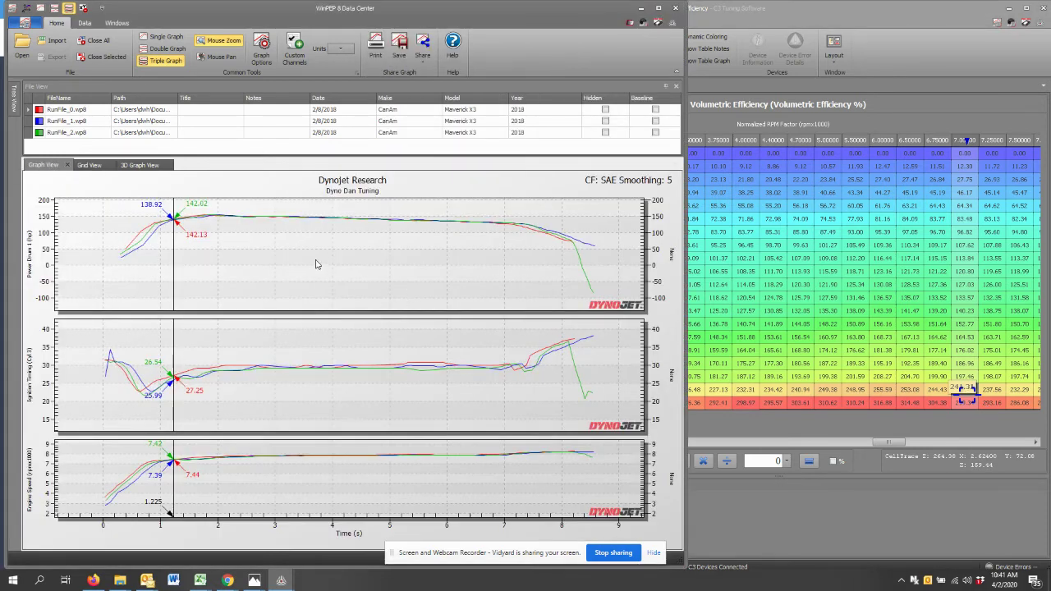
click(312, 264)
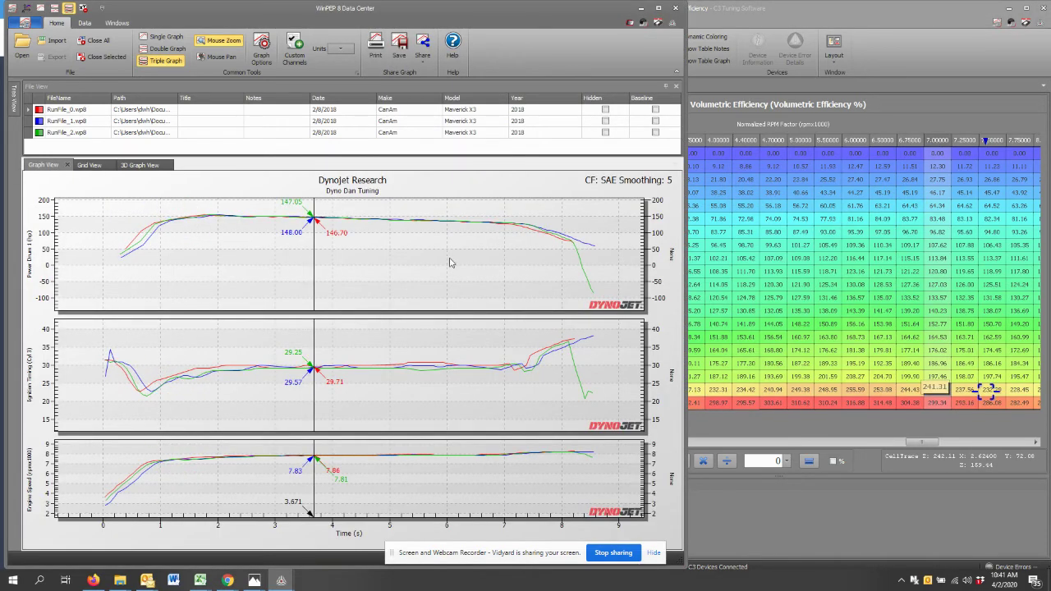
click(151, 369)
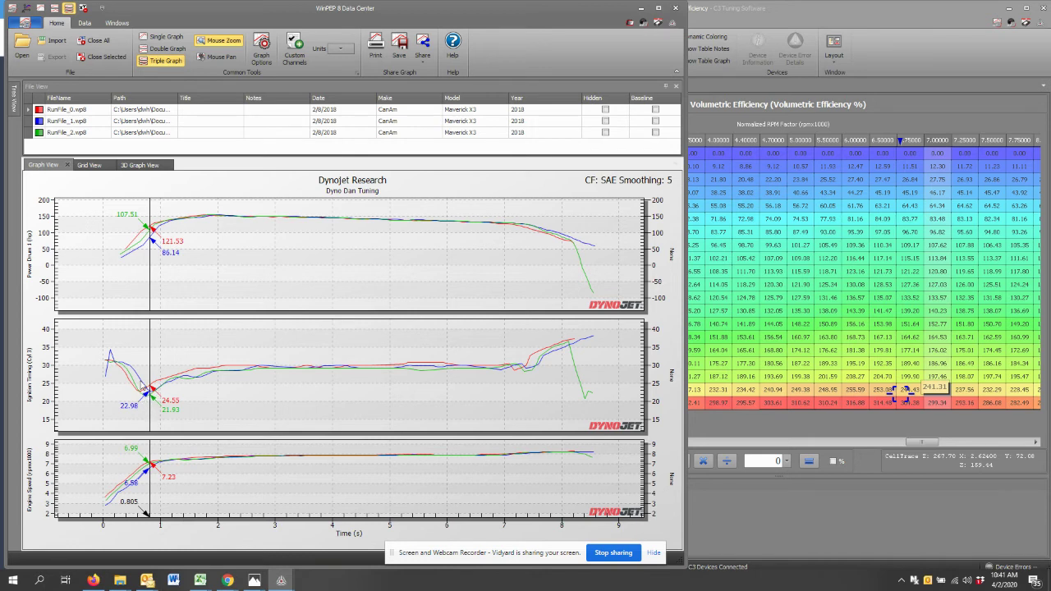
click(142, 369)
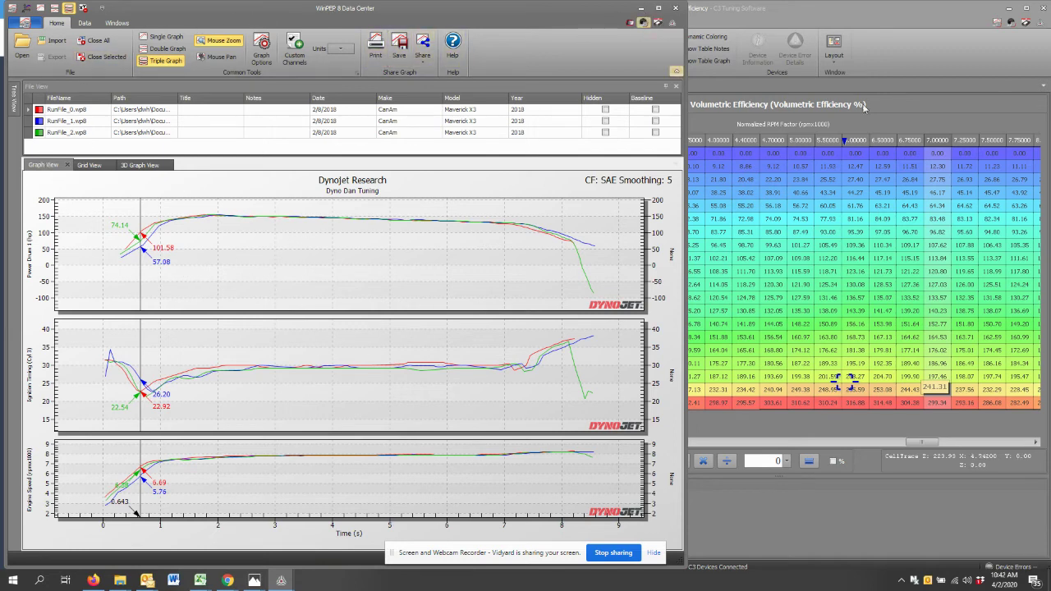
Switch to C3 Tuning Software and open the Pedal to Requested Torque table from the Drive By Wire folder
click(942, 108)
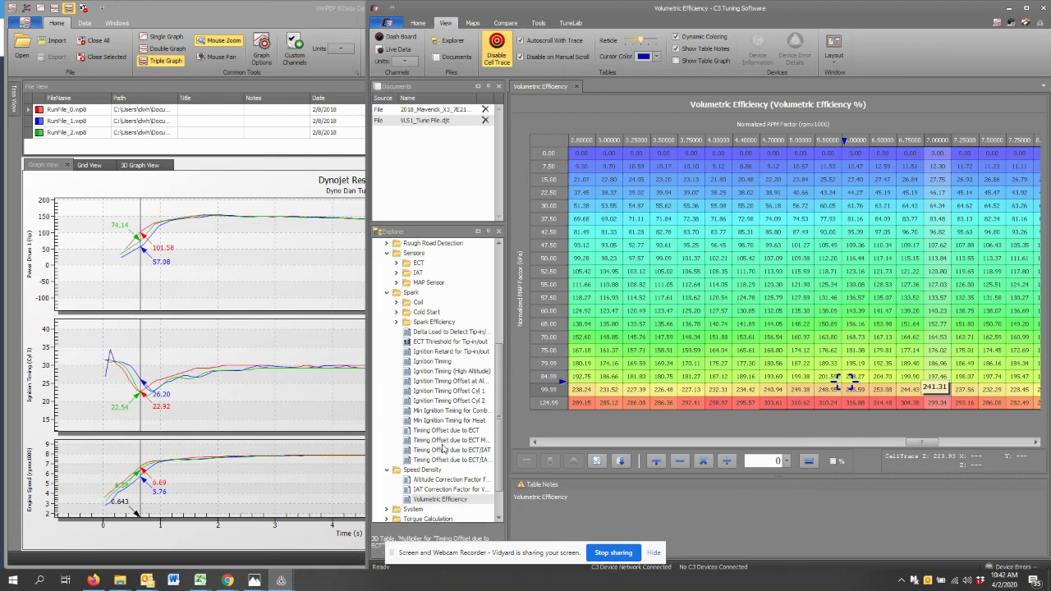
scroll(404, 304, up, 6)
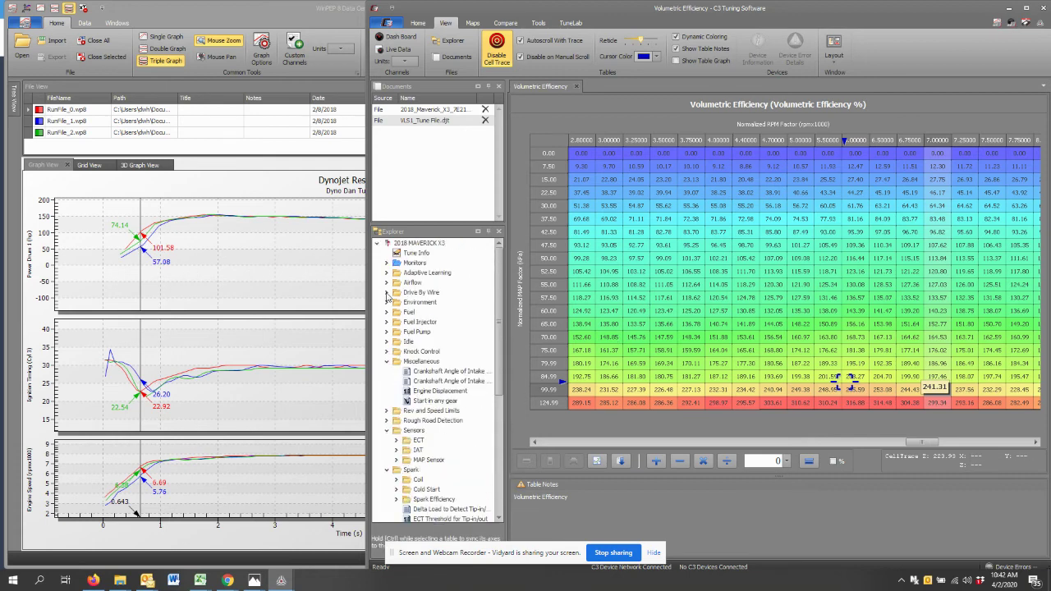
click(387, 293)
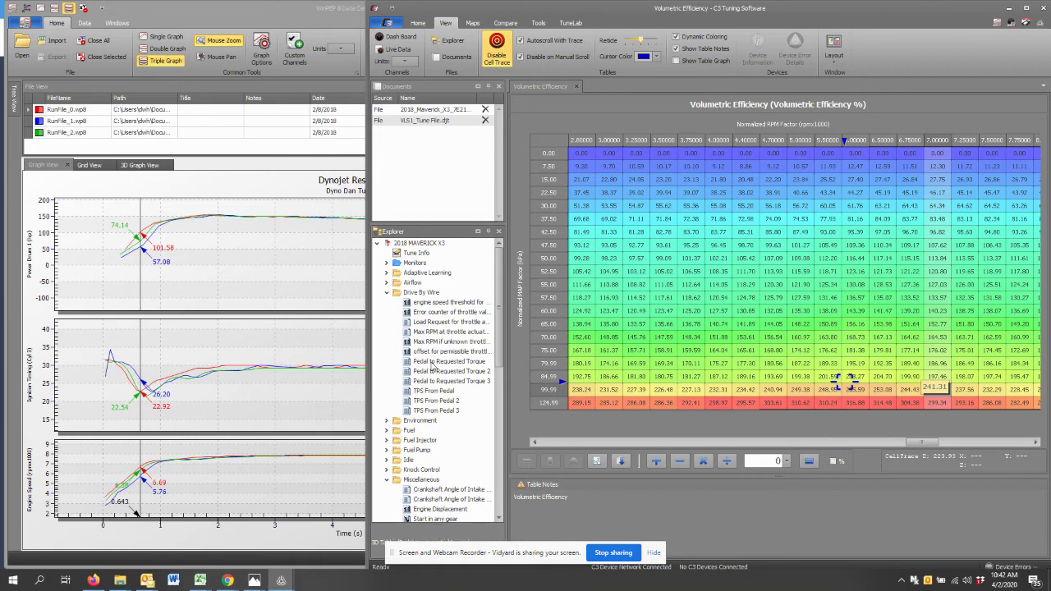
click(432, 363)
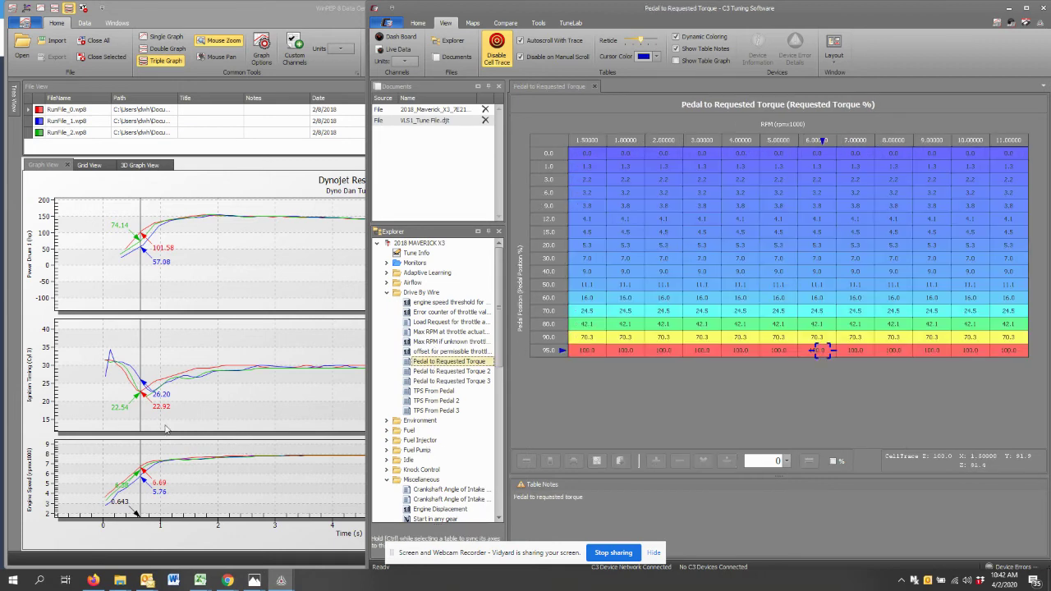
Trace the runs in WinPEP 8 Data Center at about 0.24 s and 7.1 s against the Pedal to Requested Torque table
click(121, 348)
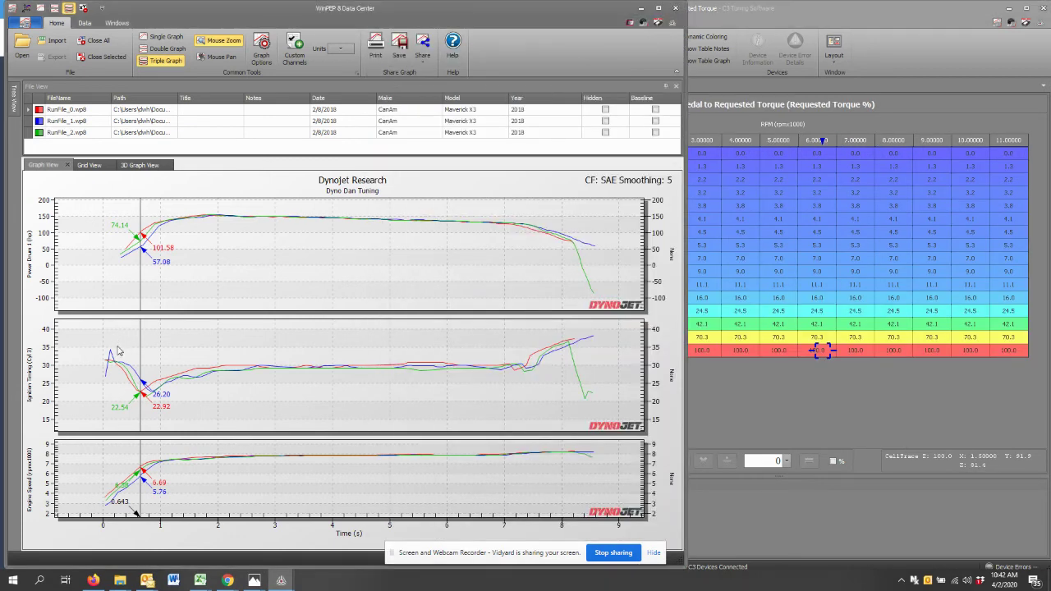
click(117, 350)
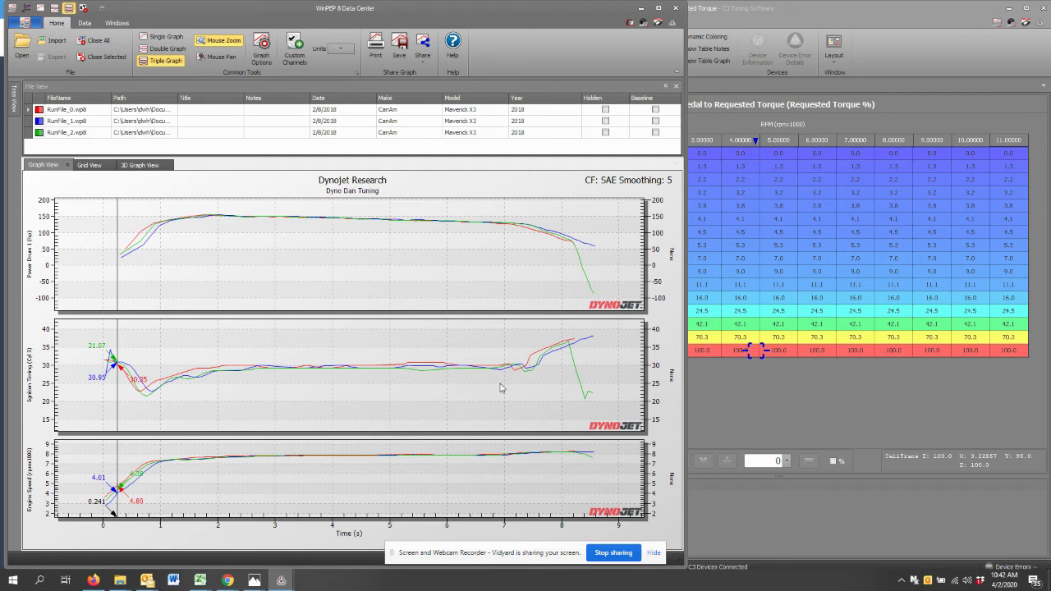
click(509, 352)
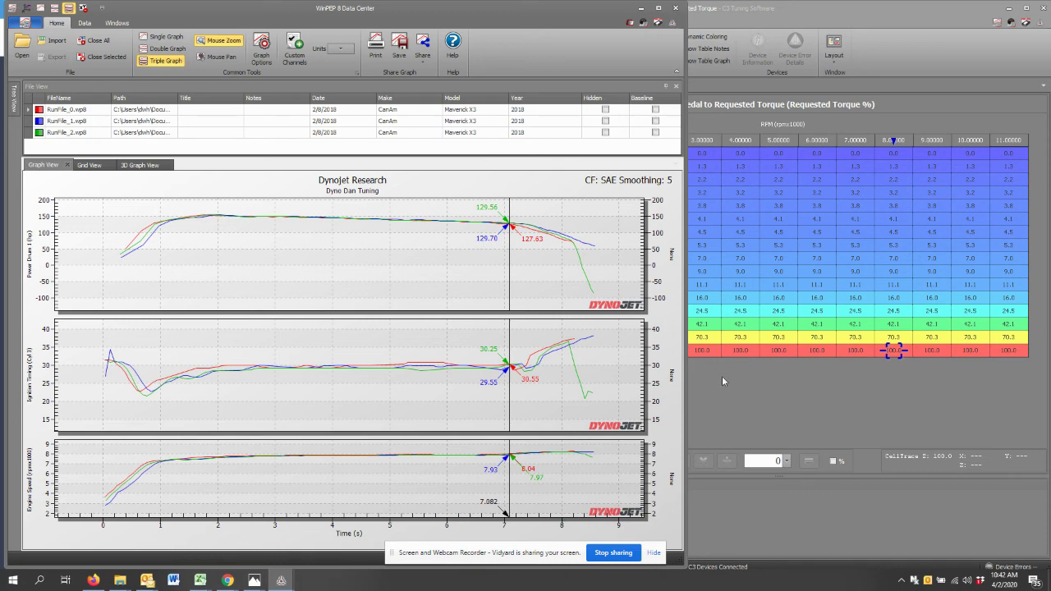
Open the WinPEP 8 Data Center grid view and sync its axes to the Pedal to Requested Torque table in C3 Tuning Software
click(690, 368)
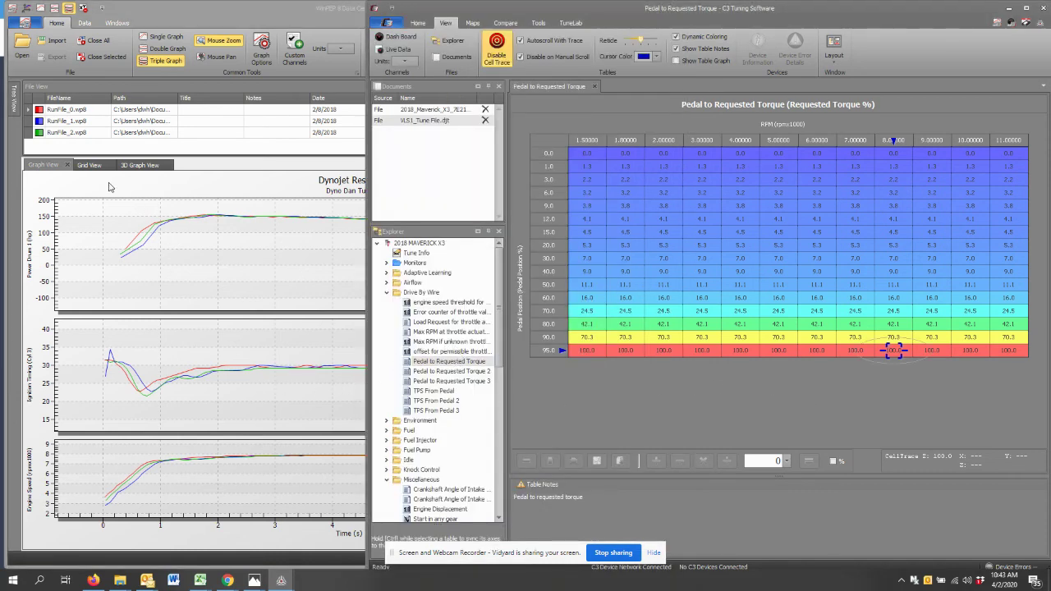
click(91, 165)
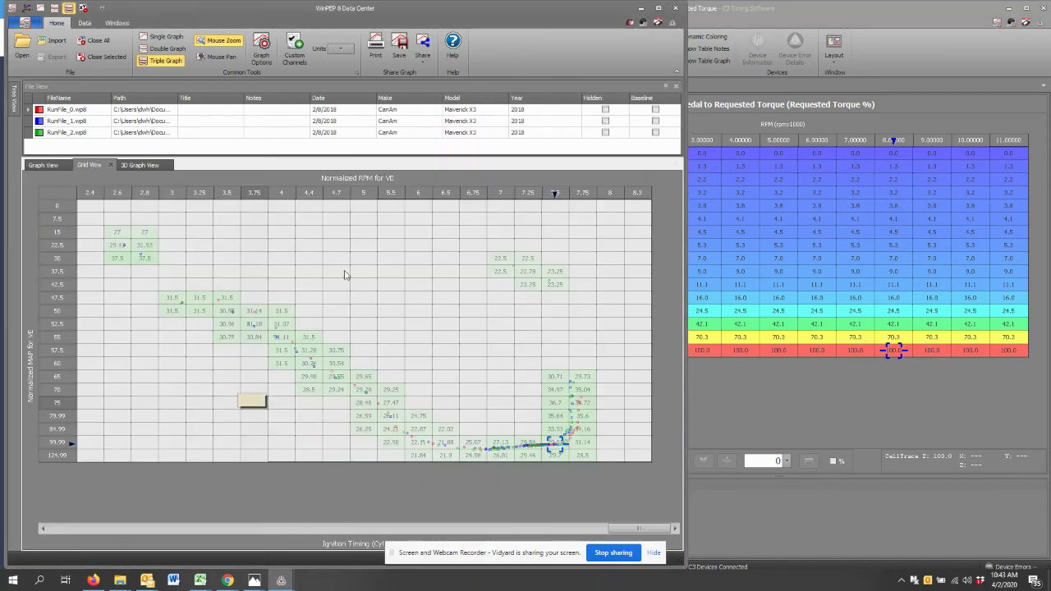
click(757, 415)
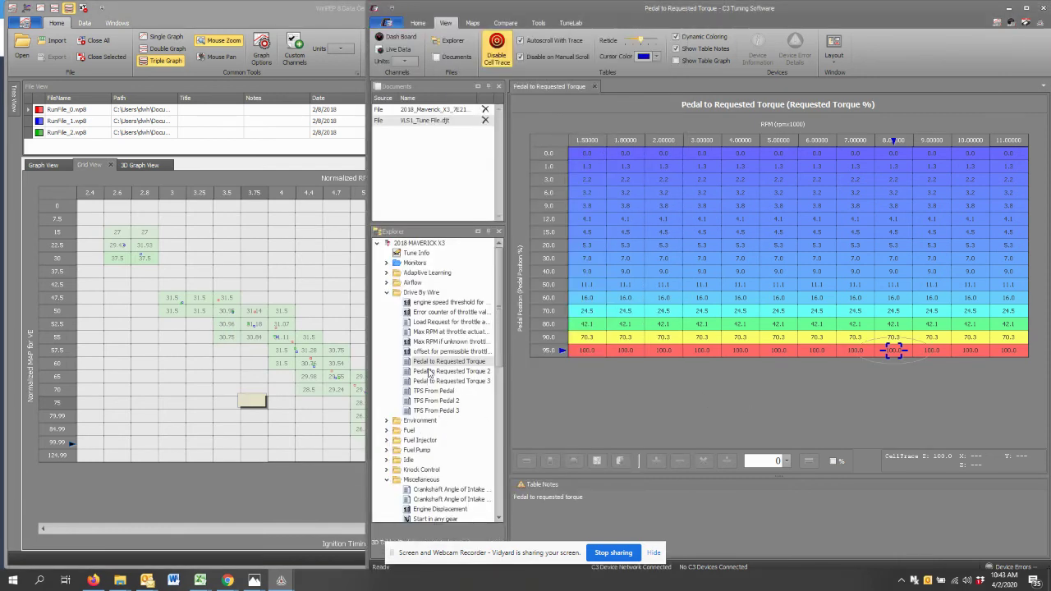
click(433, 365)
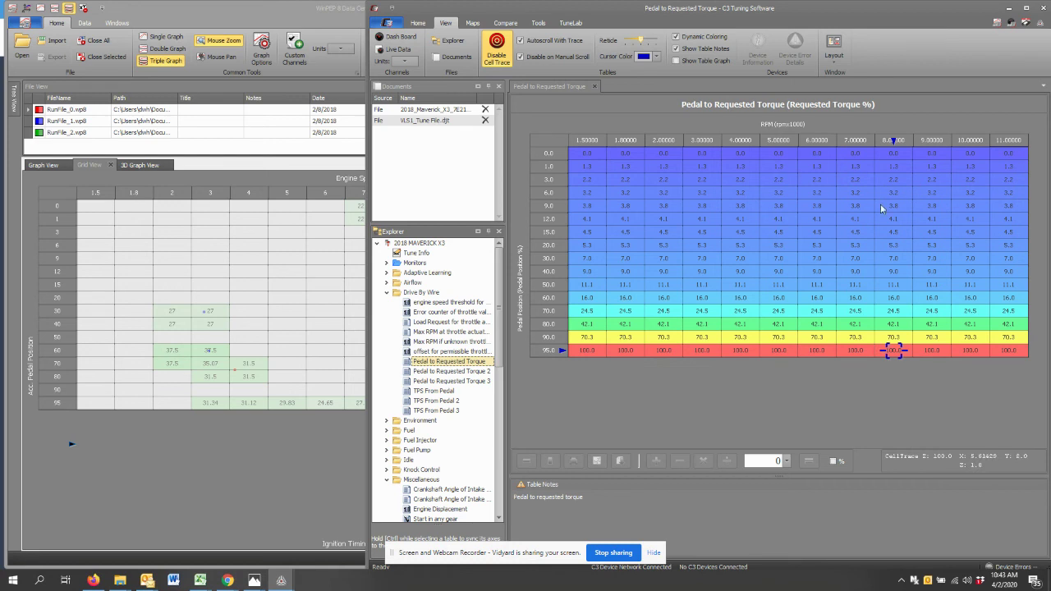
Trace the runs in the WinPEP 8 Data Center graph view at about 1.0 s, and return to the torque table in C3 Tuning Software
click(44, 164)
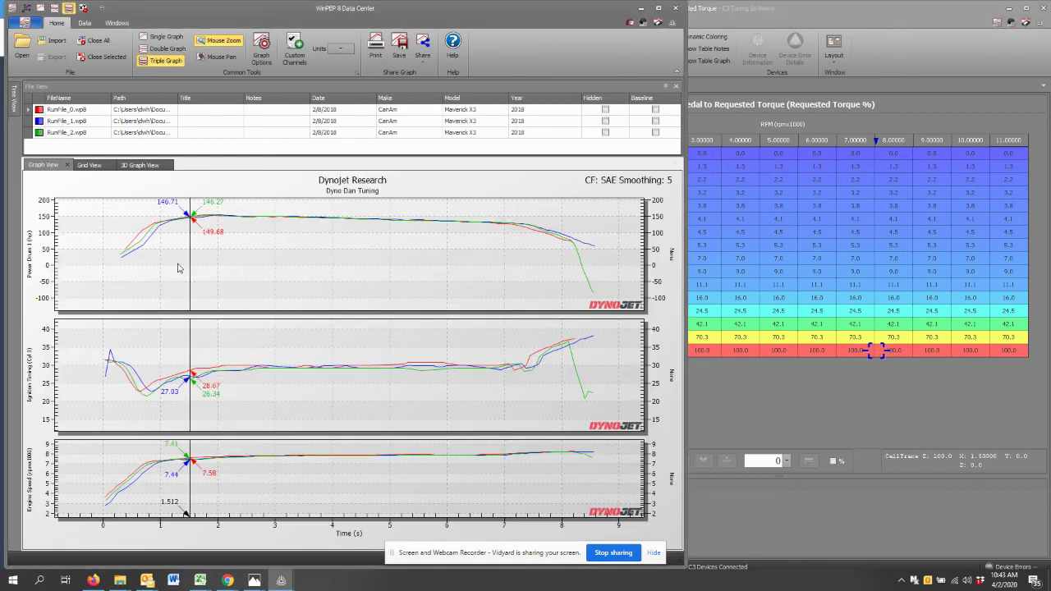
click(162, 262)
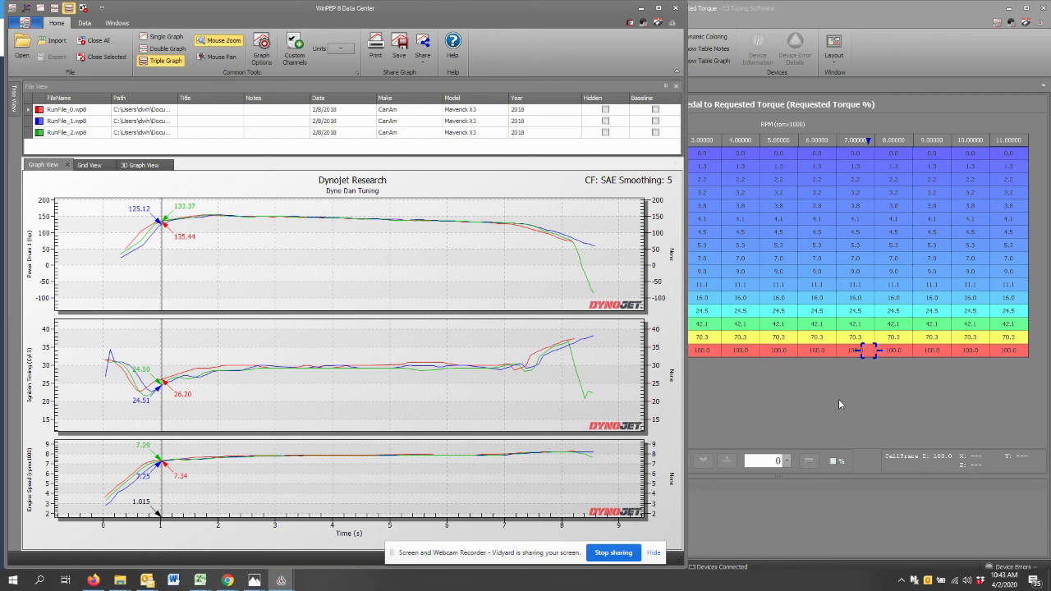
click(821, 385)
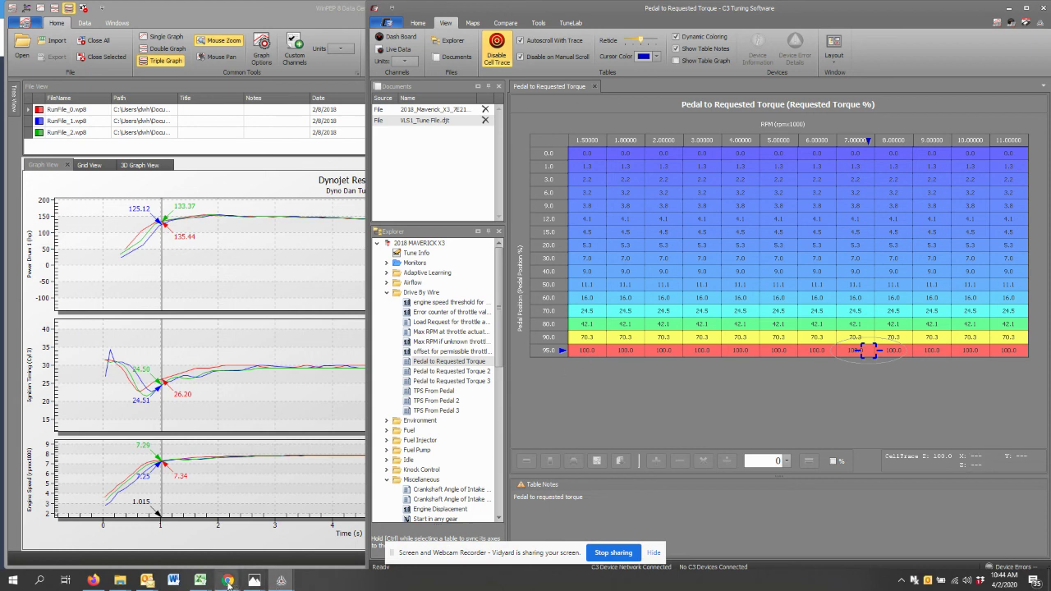
mouse_move(227, 582)
click(201, 562)
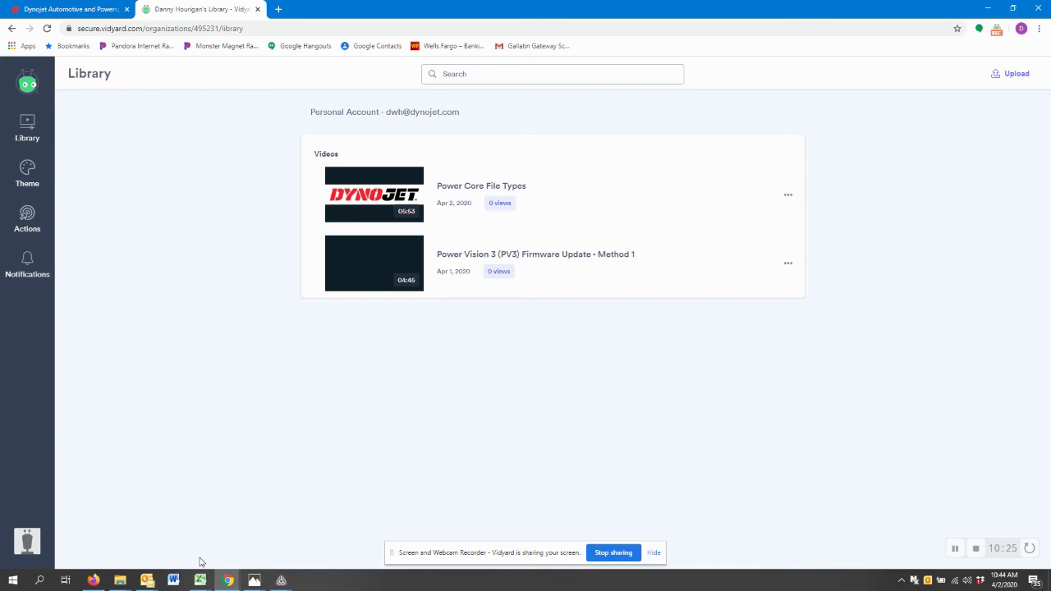